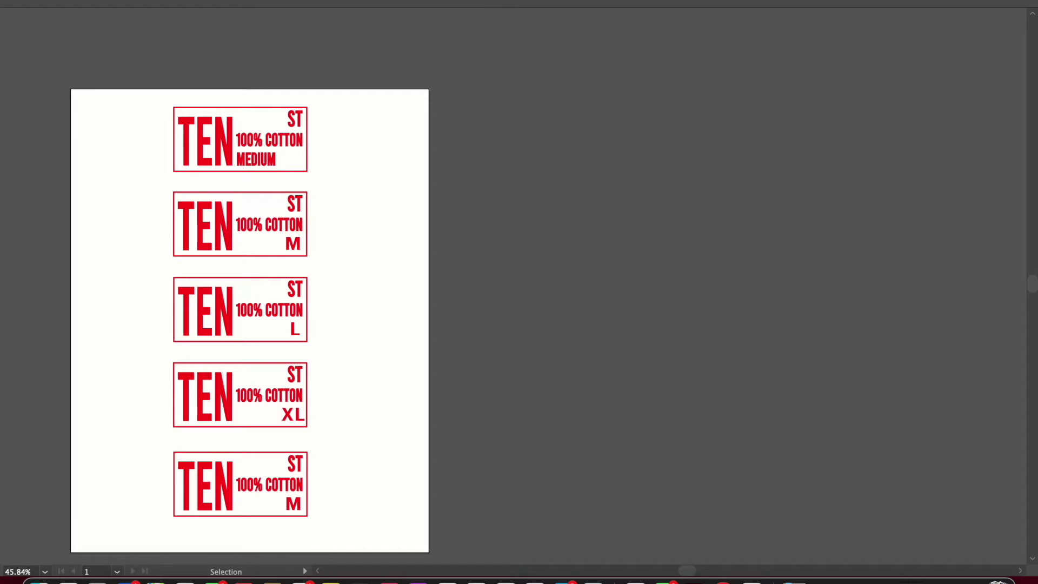
# Step: Create a new landscape document for the T-shirt mockup
pyautogui.click(108, 1)
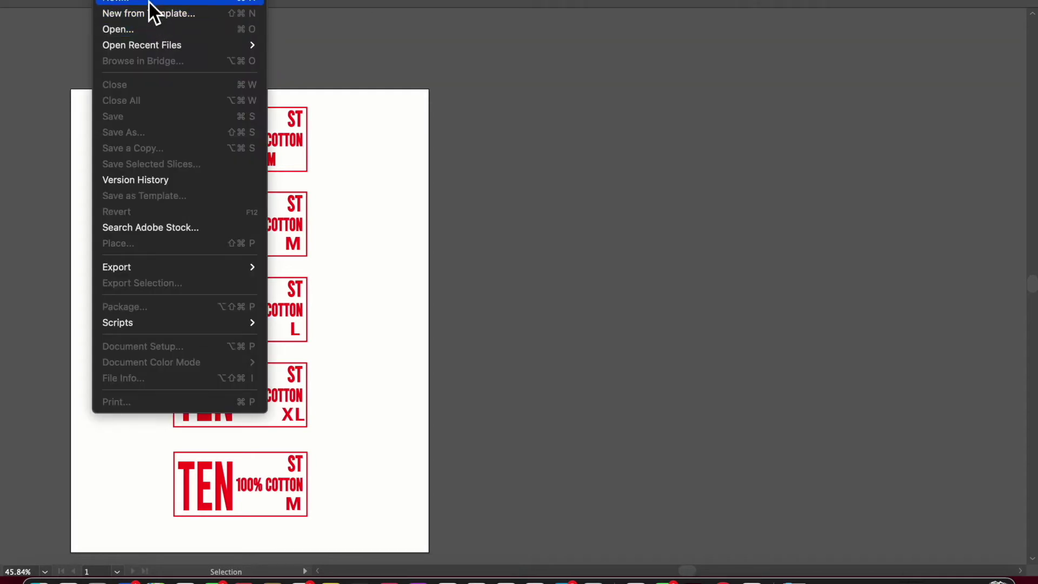
pyautogui.click(149, 2)
pyautogui.click(461, 208)
pyautogui.click(877, 513)
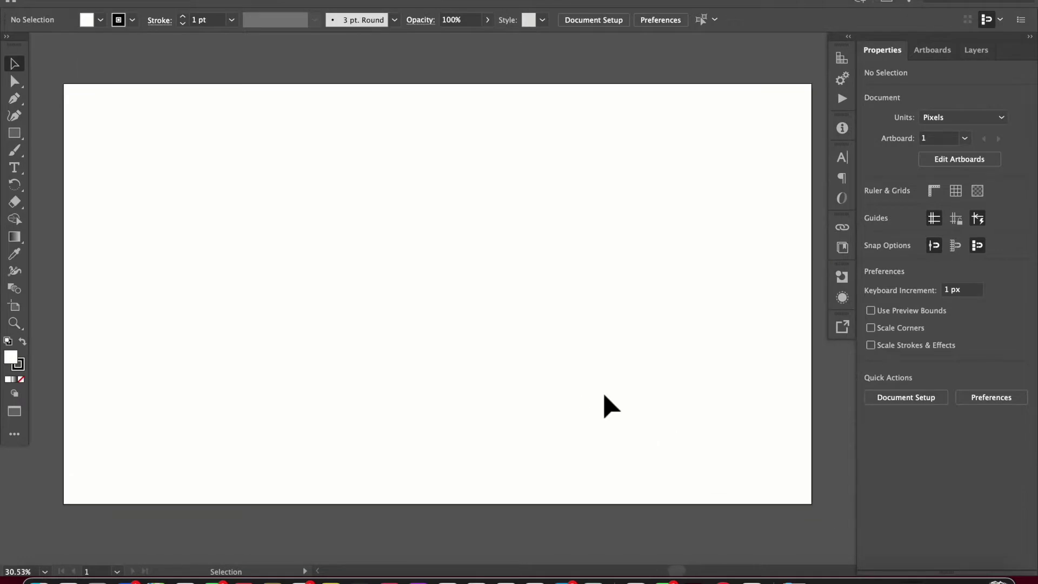
# Step: Place the front T-shirt image, Screen Shot 2021-07-08 at 1.01.14 PM, and position it in the left half of the artboard
pyautogui.click(147, 0)
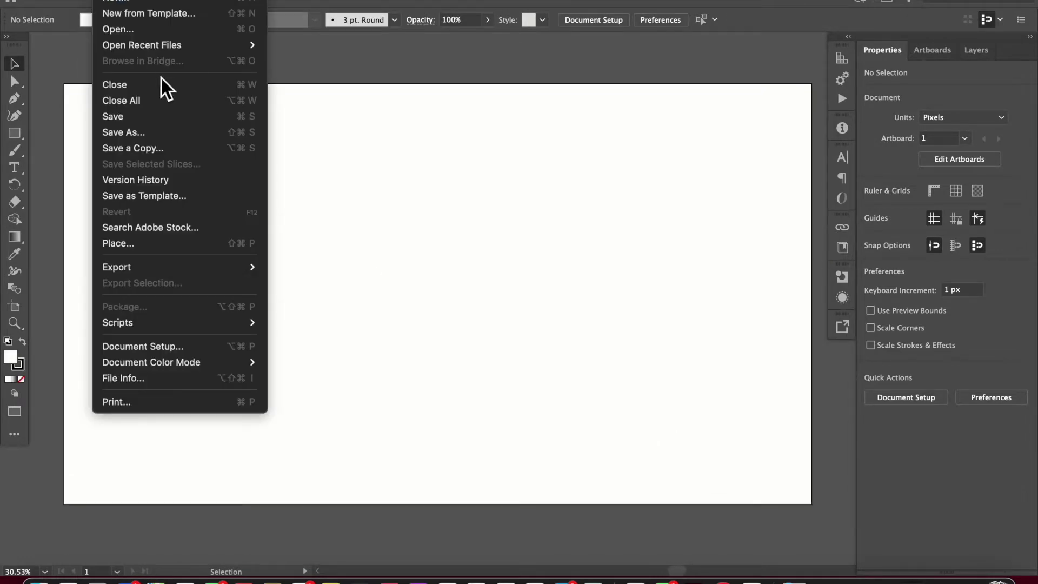
pyautogui.click(209, 242)
pyautogui.scroll(-3, 396, 263)
pyautogui.click(396, 255)
pyautogui.click(758, 350)
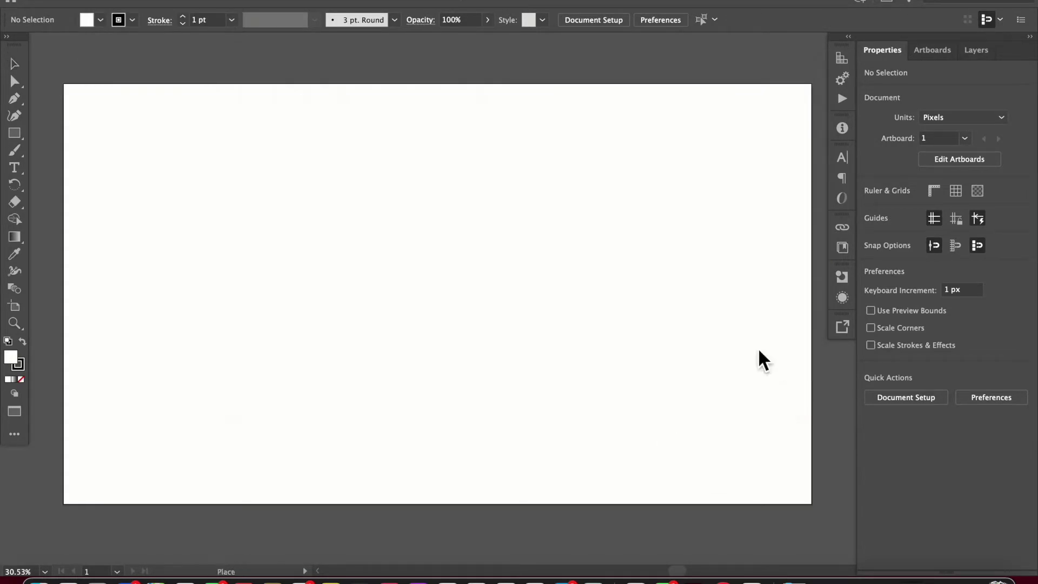
pyautogui.click(165, 149)
pyautogui.moveTo(315, 249); pyautogui.dragTo(232, 230)
# Step: Place the image of the T-shirt's back and position it in the artboard's right half, roughly level with the front view
pyautogui.click(145, 4)
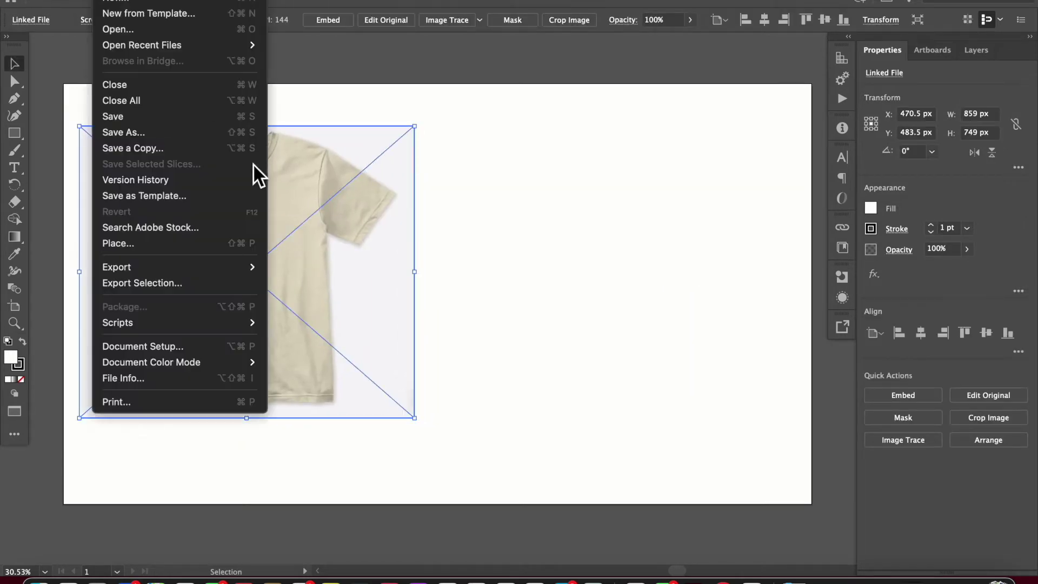
pyautogui.click(261, 242)
pyautogui.scroll(-5, 420, 216)
pyautogui.click(435, 244)
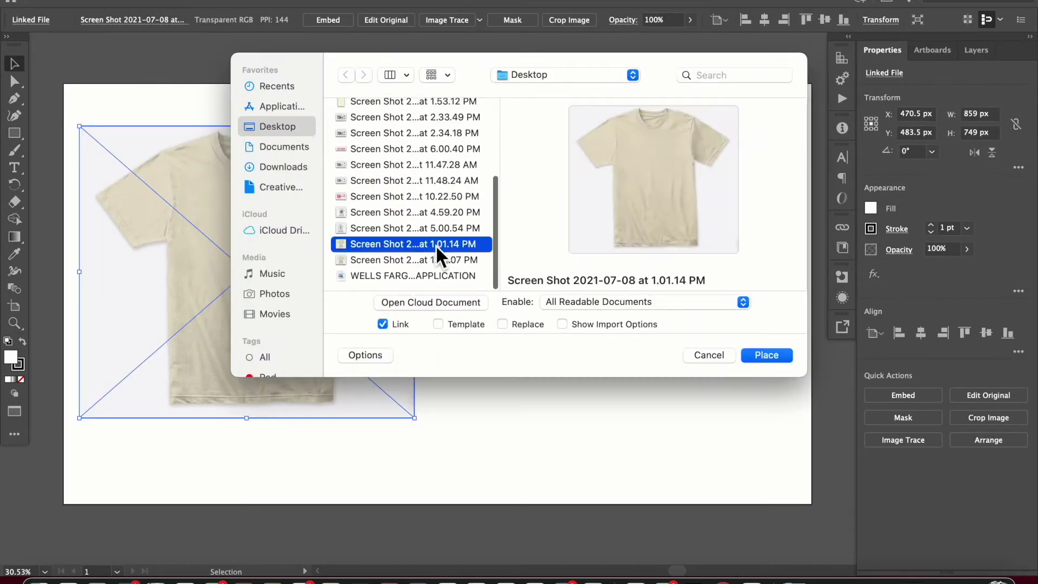
pyautogui.click(435, 259)
pyautogui.click(766, 355)
pyautogui.click(437, 142)
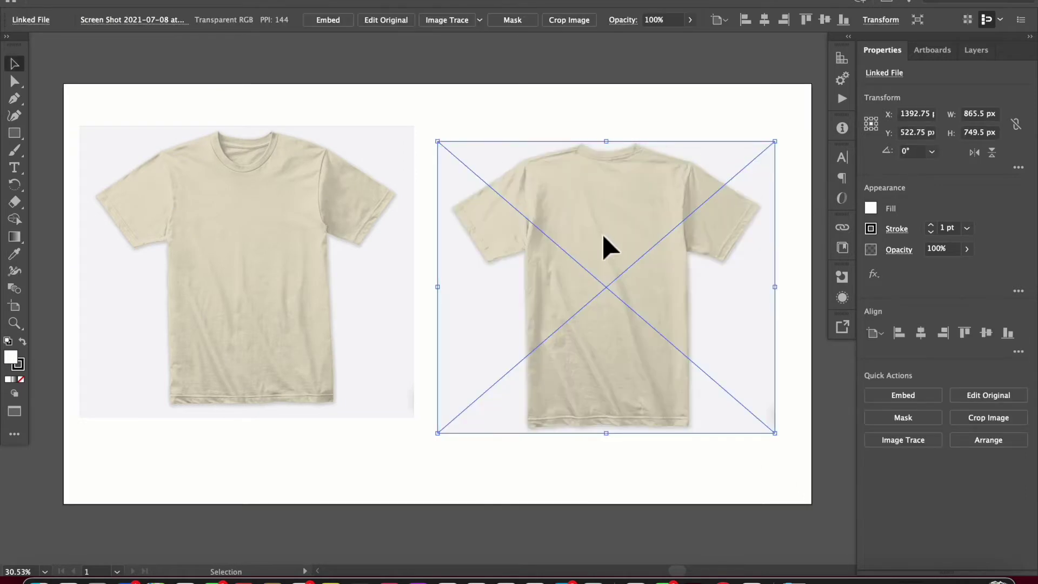
pyautogui.moveTo(604, 238); pyautogui.dragTo(610, 228)
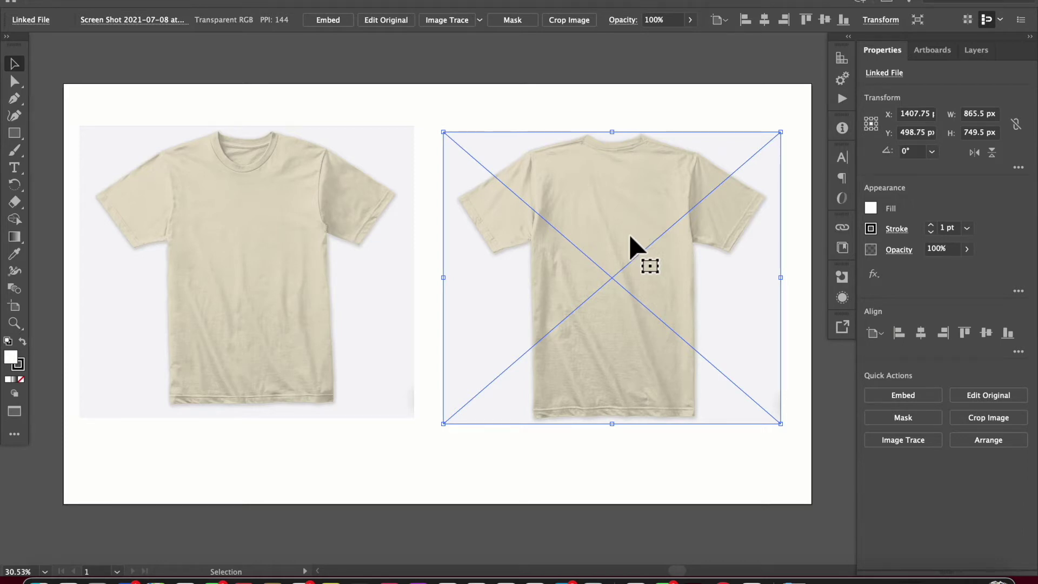
# Step: Enlarge the back and front T-shirt images so that together they nearly span the artboard's width
pyautogui.moveTo(781, 133); pyautogui.dragTo(816, 103)
pyautogui.click(347, 216)
pyautogui.moveTo(415, 126); pyautogui.dragTo(443, 100)
# Step: Switch to the browser to pause the playing YouTube video, then return to the Illustrator document and deselect the artwork
pyautogui.click(68, 580)
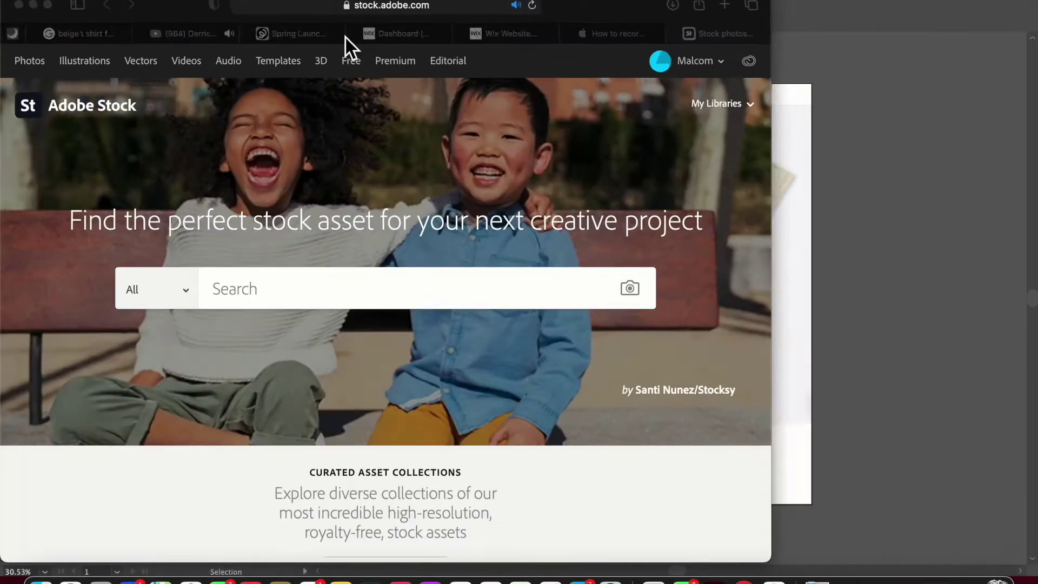
pyautogui.click(211, 35)
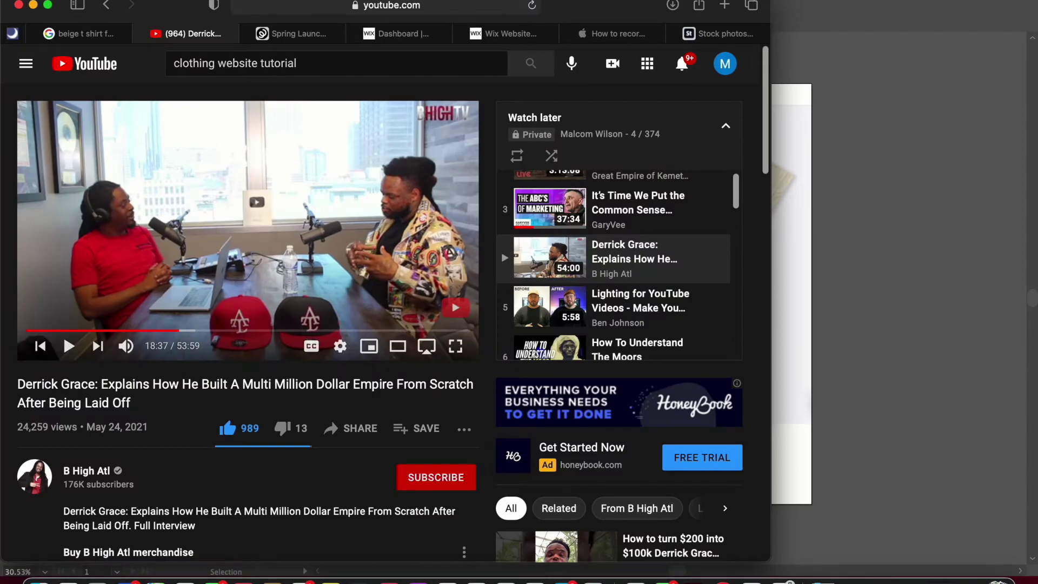
pyautogui.click(803, 243)
pyautogui.click(574, 459)
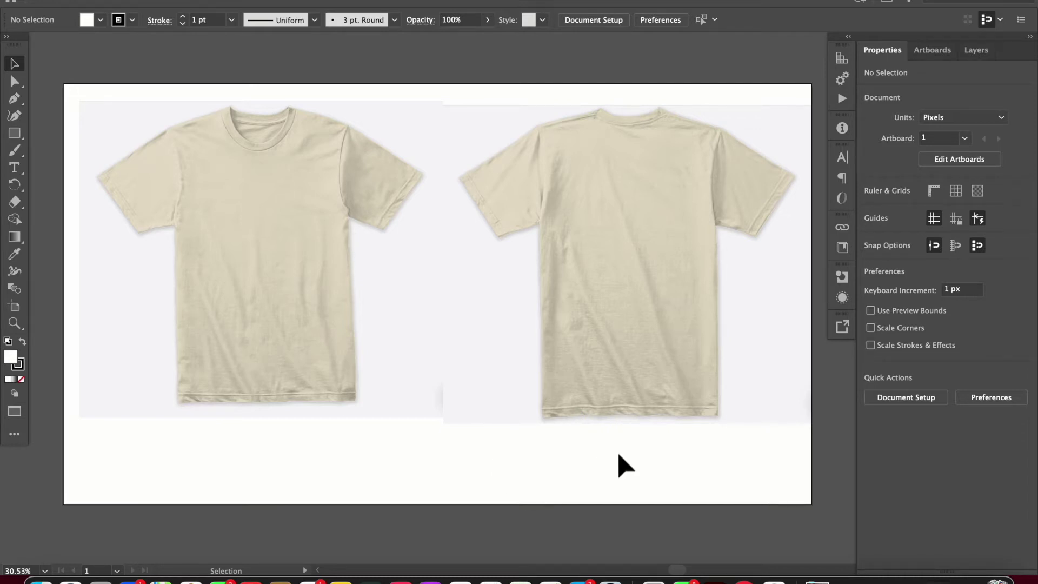
# Step: Lock the layer holding the T-shirt images and rename it "shirt"
pyautogui.rightClick(966, 54)
pyautogui.click(968, 54)
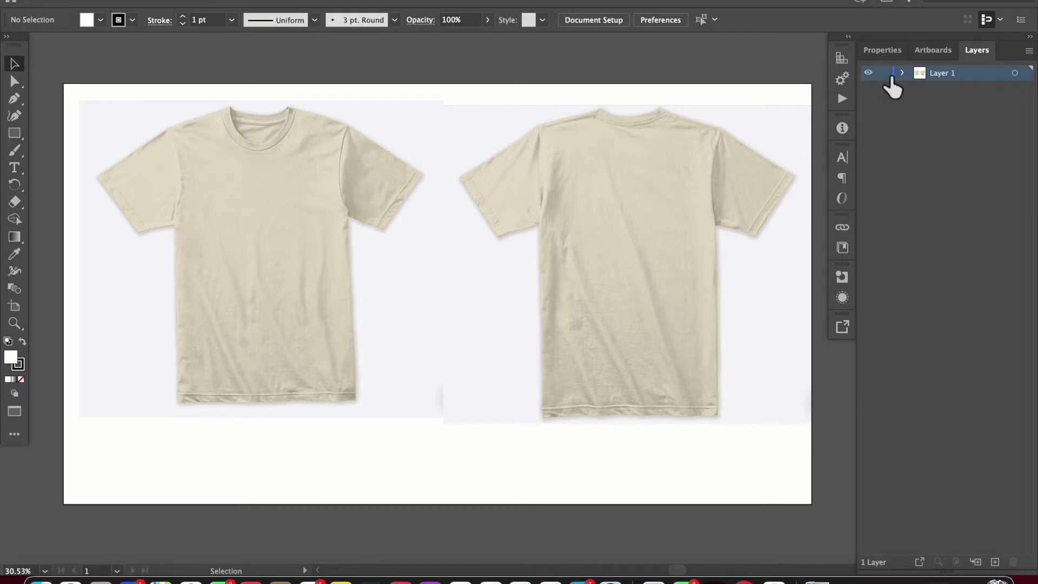
pyautogui.doubleClick(940, 79)
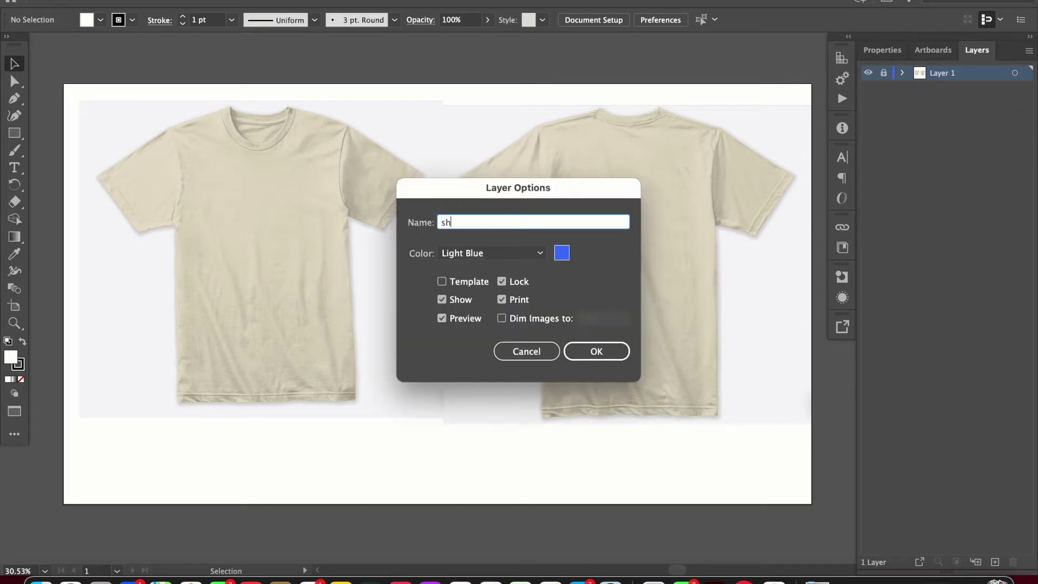
pyautogui.press('Return')
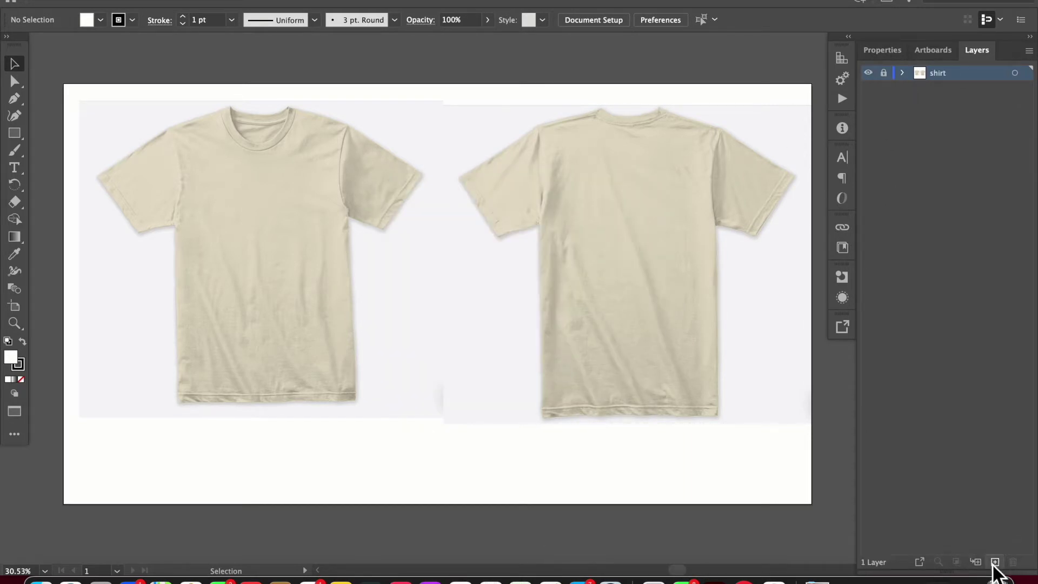
# Step: Add a new layer, paste the red TEN label into it, and scale it down to fit inside the front shirt's collar
pyautogui.click(994, 562)
pyautogui.press('cmd+v')
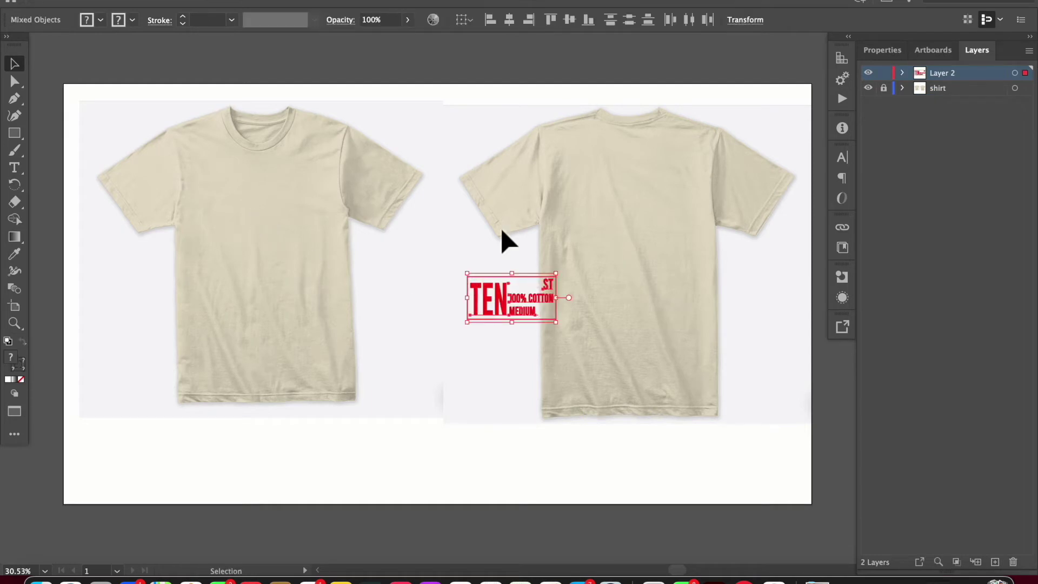
pyautogui.moveTo(506, 316); pyautogui.dragTo(257, 149)
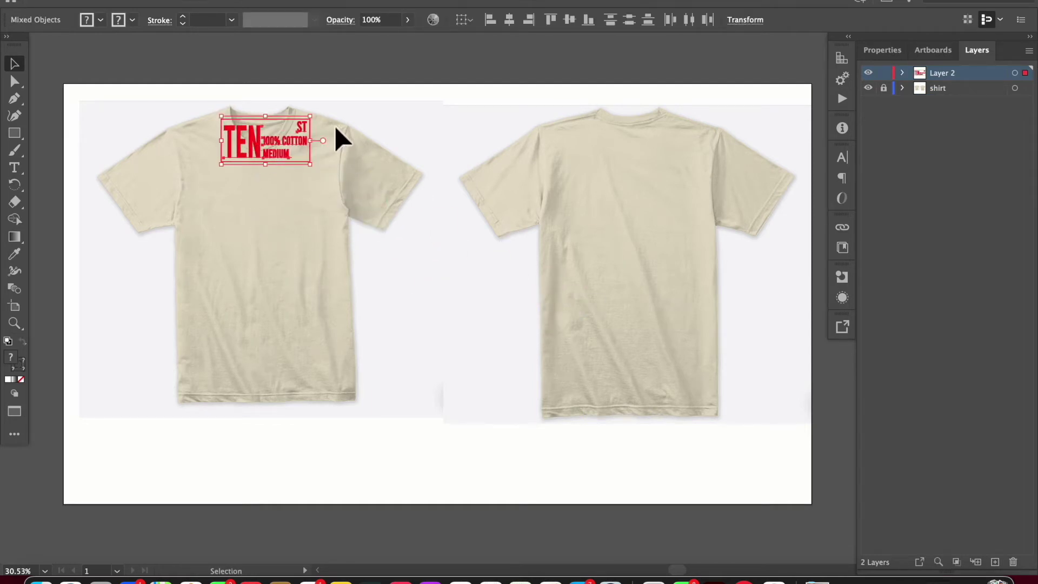
pyautogui.moveTo(221, 116); pyautogui.dragTo(252, 129)
pyautogui.moveTo(265, 143); pyautogui.dragTo(255, 134)
pyautogui.click(387, 125)
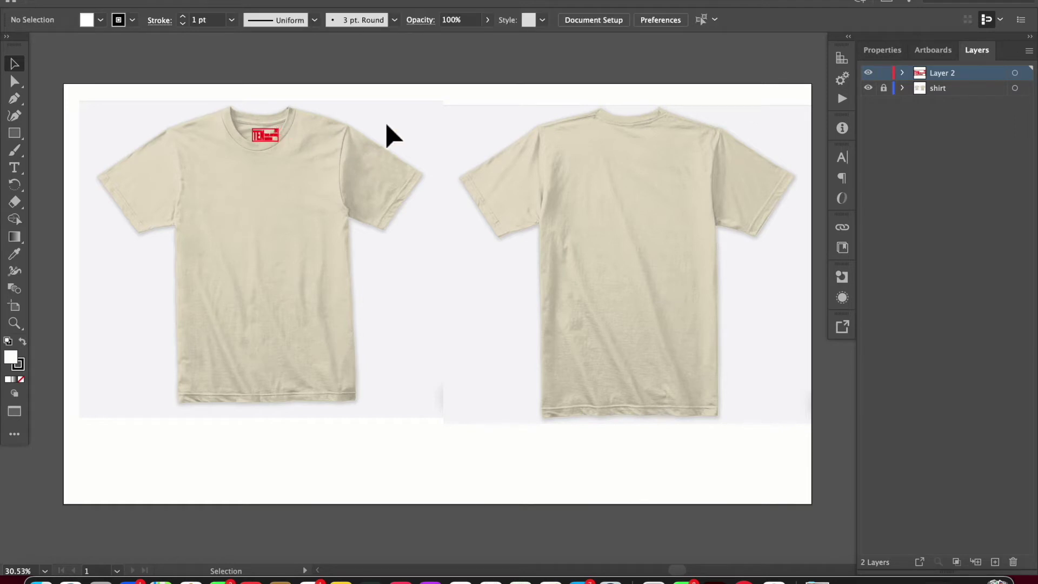
# Step: Shrink the neck label further to a frame of about 50 × 24 px and reposition it inside the front collar
pyautogui.scroll(10, 271, 144)
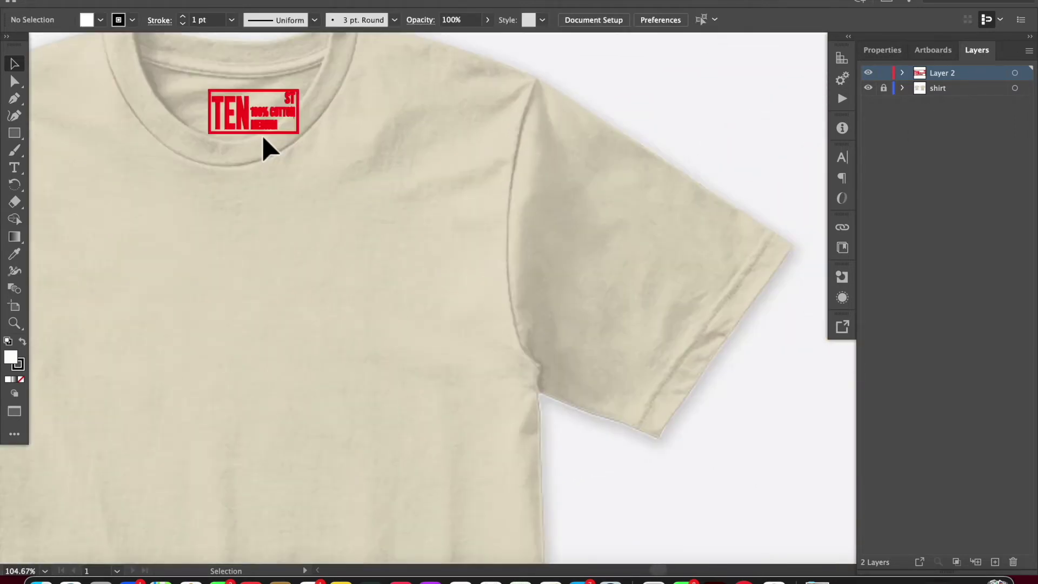
pyautogui.click(15, 323)
pyautogui.moveTo(230, 106); pyautogui.dragTo(271, 151)
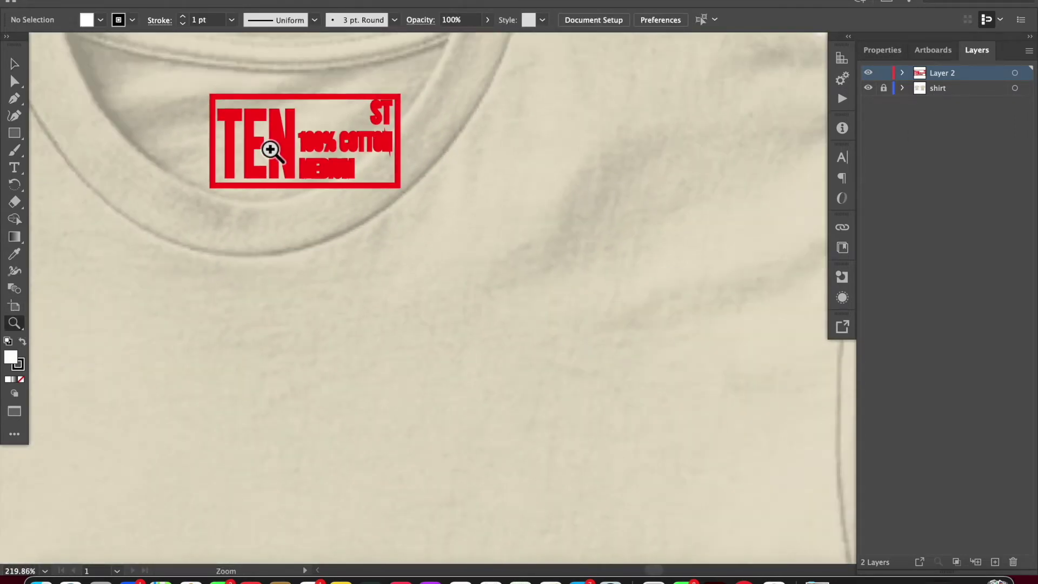
pyautogui.moveTo(463, 273); pyautogui.dragTo(289, 222)
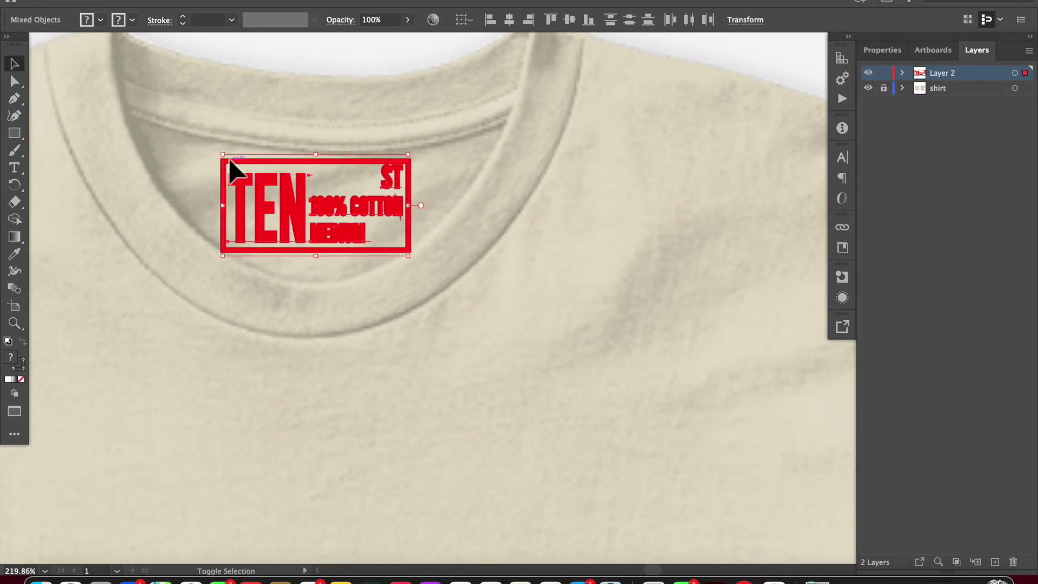
pyautogui.moveTo(226, 161); pyautogui.dragTo(271, 182)
pyautogui.moveTo(317, 220); pyautogui.dragTo(303, 206)
pyautogui.click(397, 256)
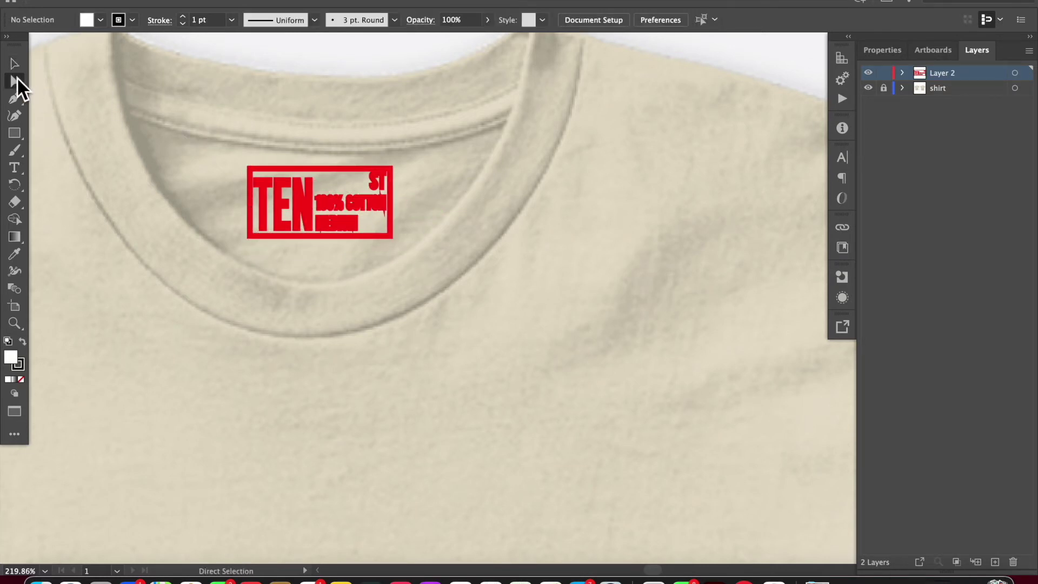
# Step: Set the stroke weight of the label's "TEN" text to 0.5 pt, keeping its red fill and stroke
pyautogui.click(333, 181)
pyautogui.press('v')
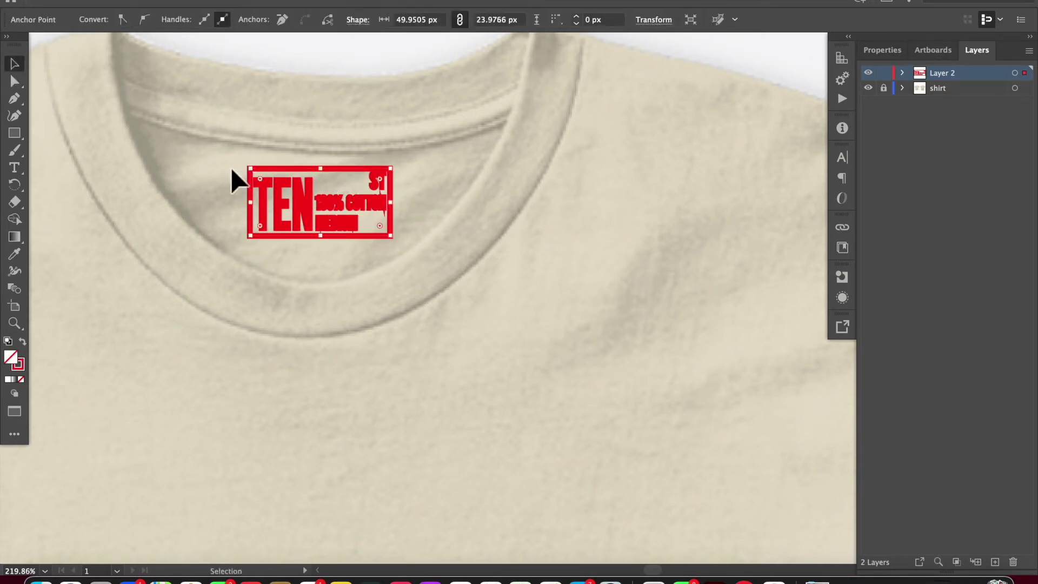
pyautogui.click(232, 167)
pyautogui.click(260, 195)
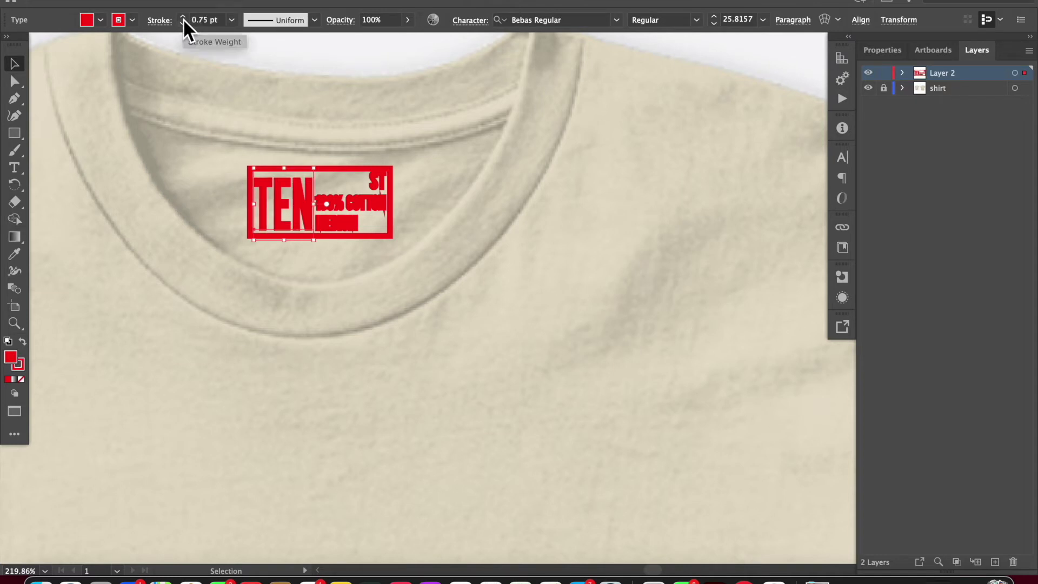
pyautogui.click(21, 378)
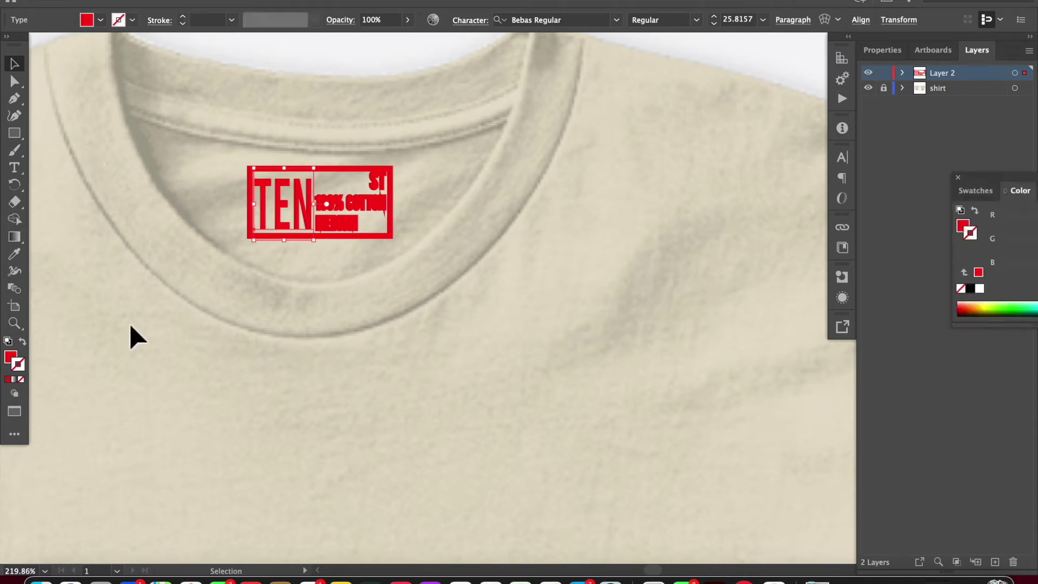
pyautogui.click(23, 342)
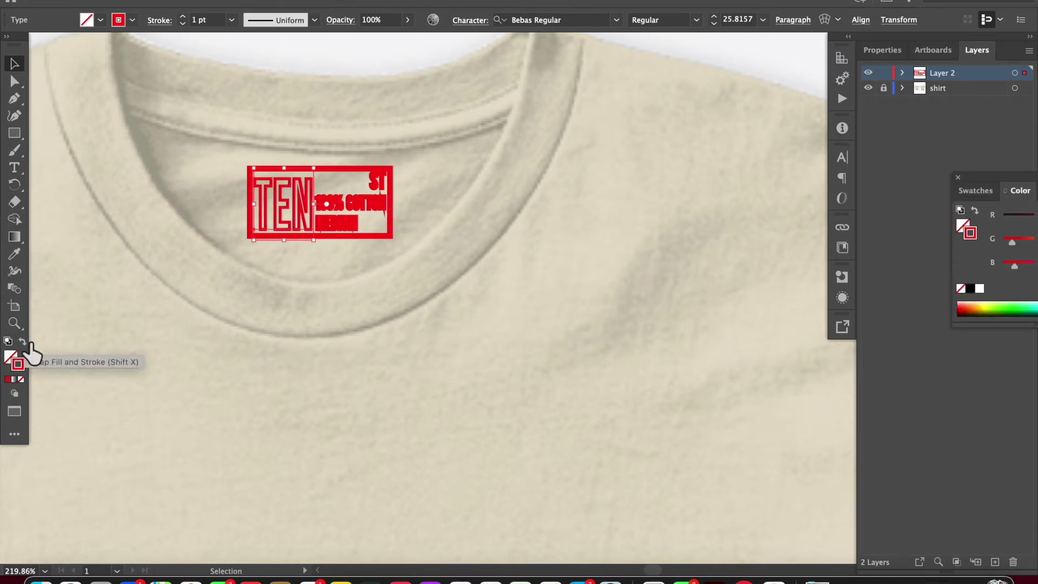
pyautogui.click(8, 378)
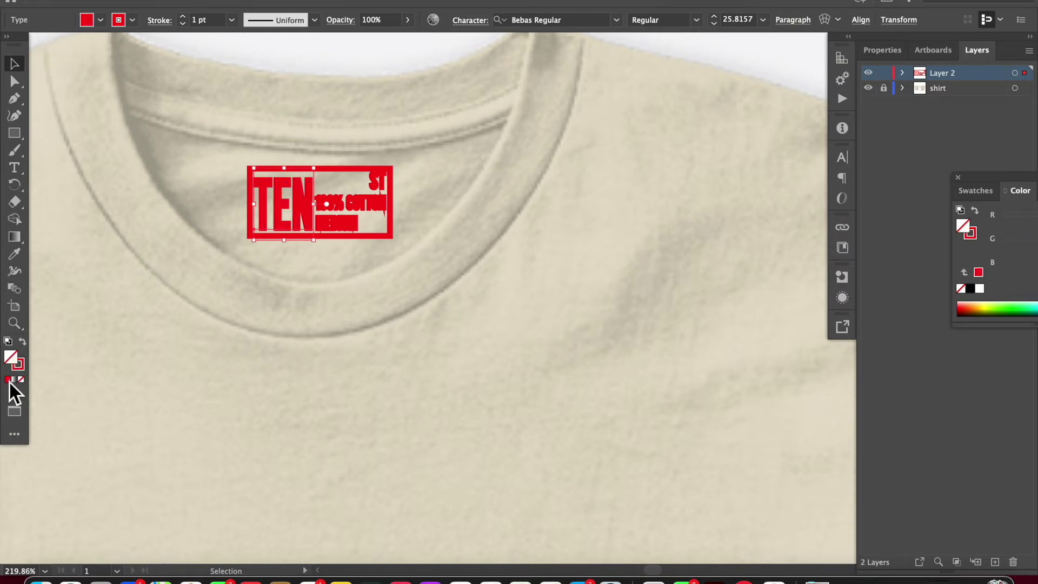
pyautogui.click(183, 23)
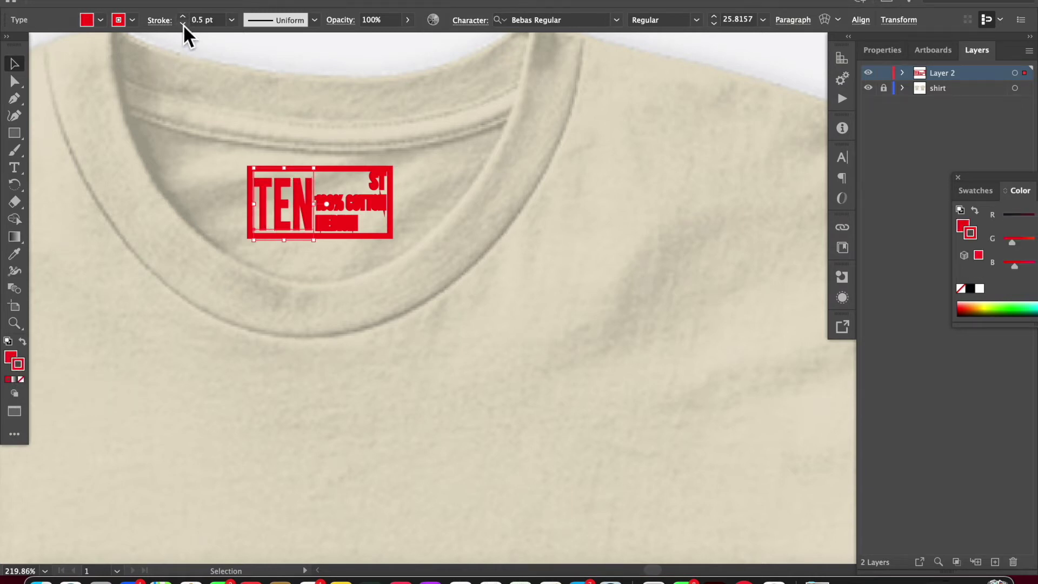
# Step: Replace the label's "MEDIUM" text with "SIZE"
pyautogui.click(347, 230)
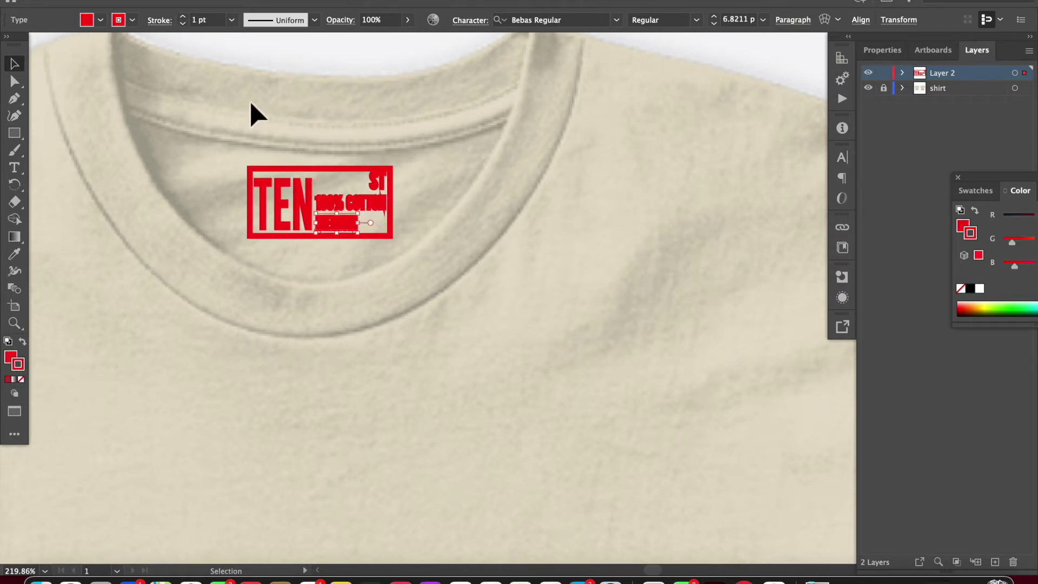
pyautogui.press('t')
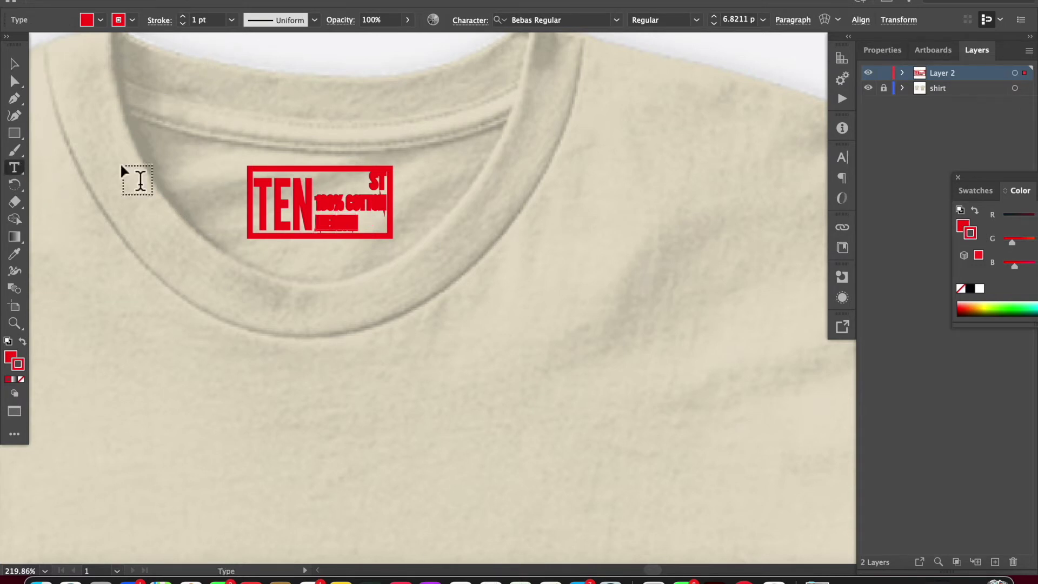
pyautogui.doubleClick(337, 221)
pyautogui.write('SIZE')
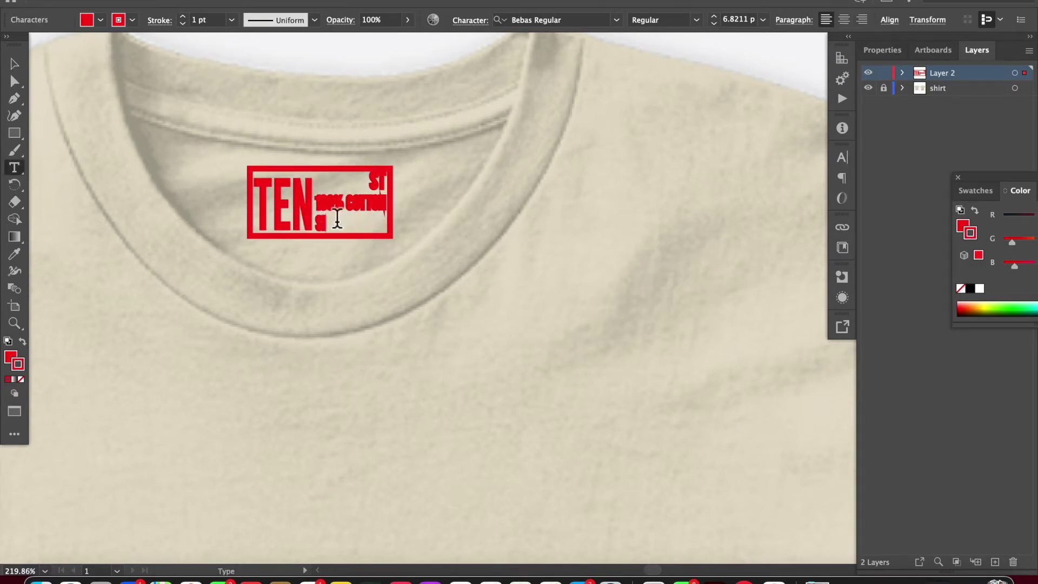
# Step: Set the stroke weight of the label's "SIZE" text to 0.5 pt
pyautogui.click(13, 63)
pyautogui.tripleClick(324, 219)
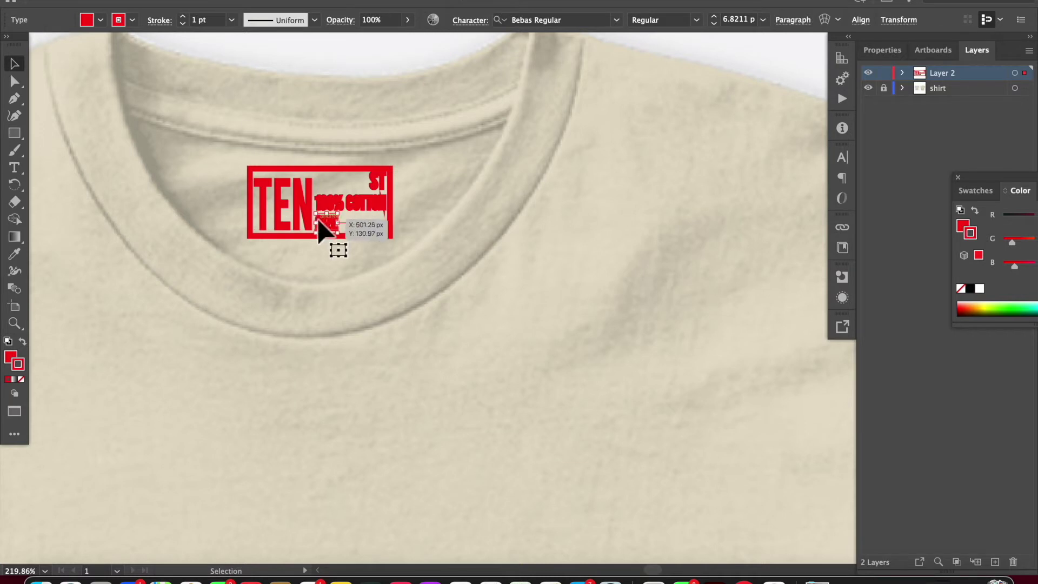
pyautogui.click(182, 25)
pyautogui.click(14, 81)
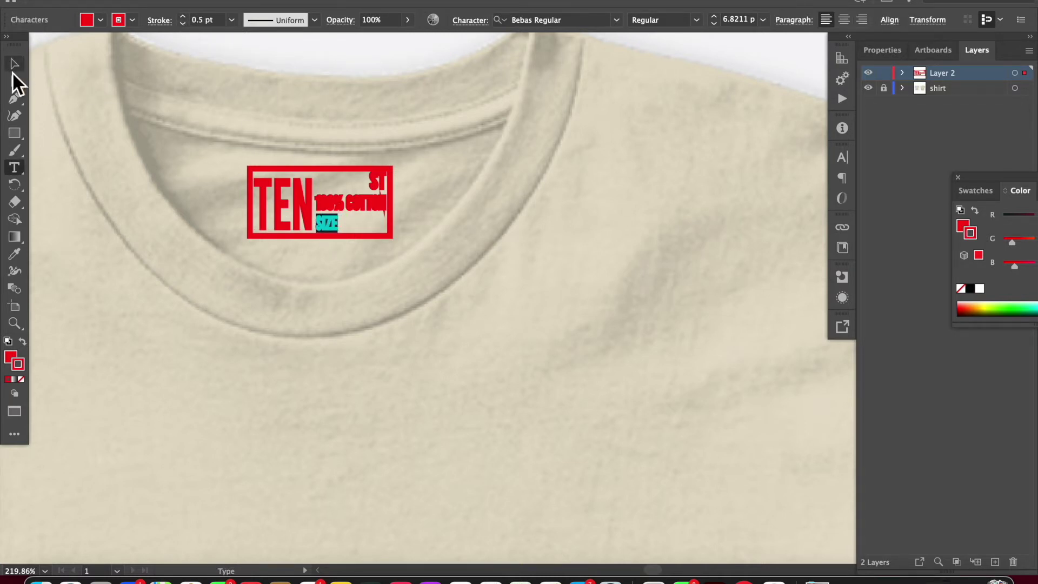
pyautogui.click(152, 104)
# Step: Reduce the stroke weight of the label's "100% COTTON" text to 0.25 pt
pyautogui.click(370, 200)
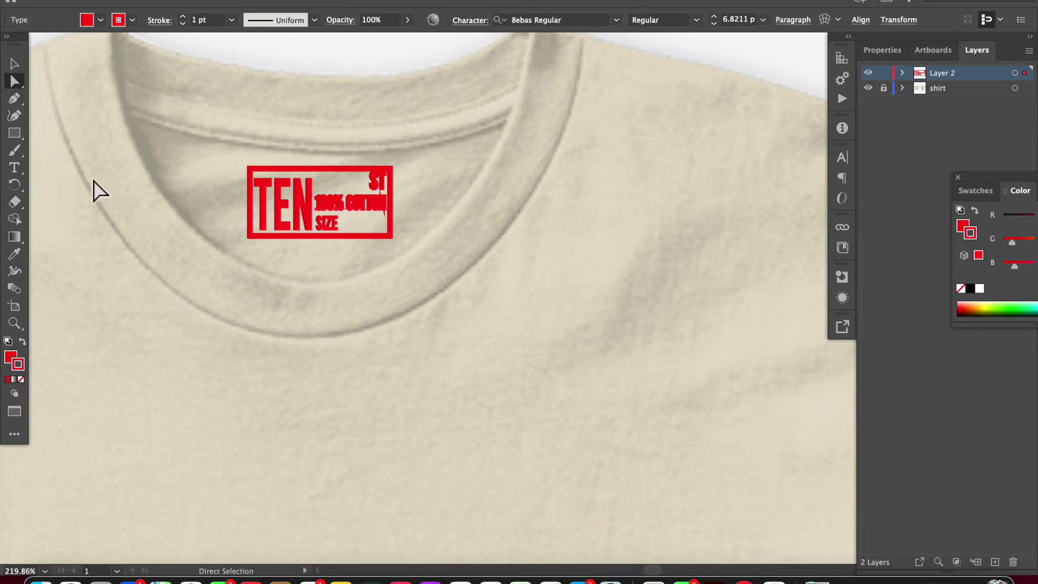
pyautogui.click(183, 23)
pyautogui.click(183, 24)
pyautogui.click(183, 24)
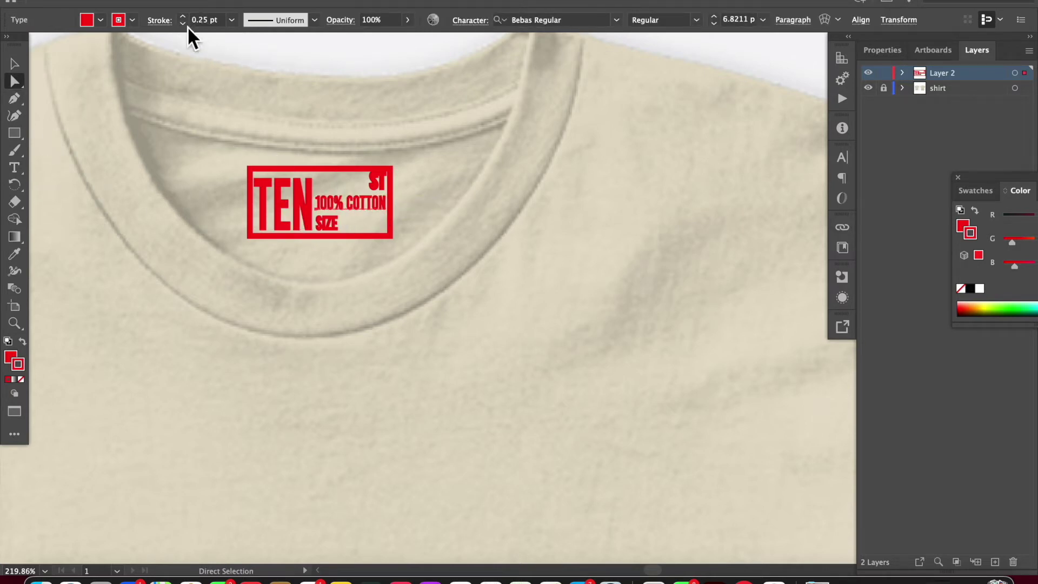
pyautogui.click(183, 17)
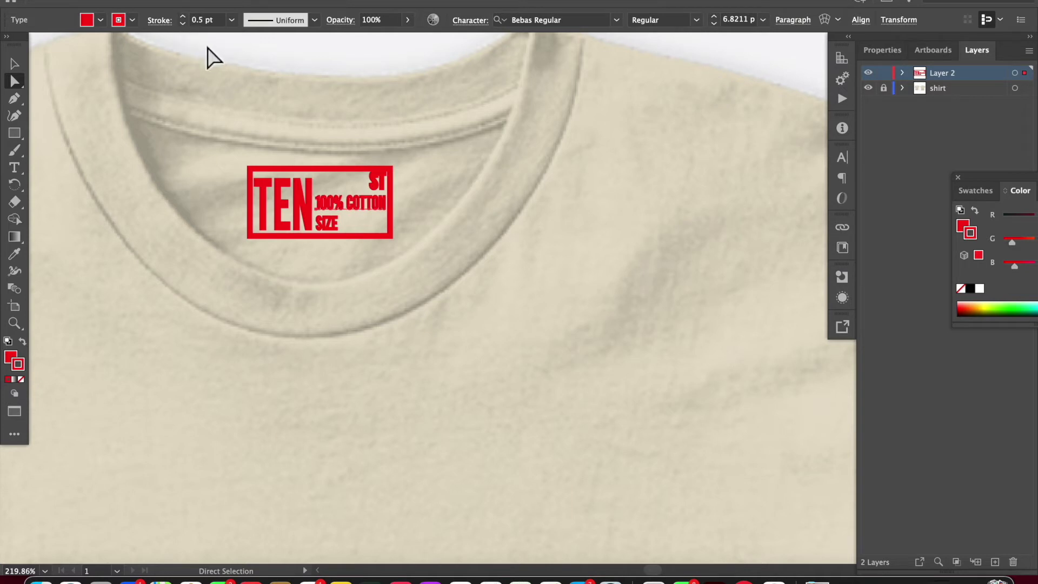
# Step: Reduce the stroke weight of the label's "SIZE" text to 0.25 pt
pyautogui.doubleClick(327, 222)
pyautogui.click(183, 24)
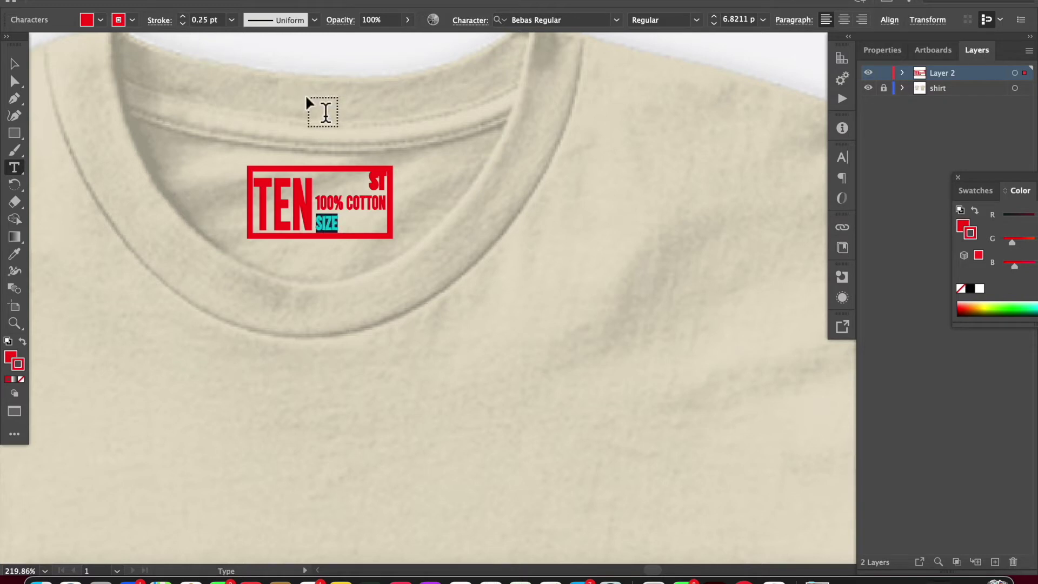
pyautogui.click(306, 100)
# Step: Set the stroke weight of the label's "ST" text to 0.5 pt, clearing any stray placeholder text
pyautogui.doubleClick(374, 179)
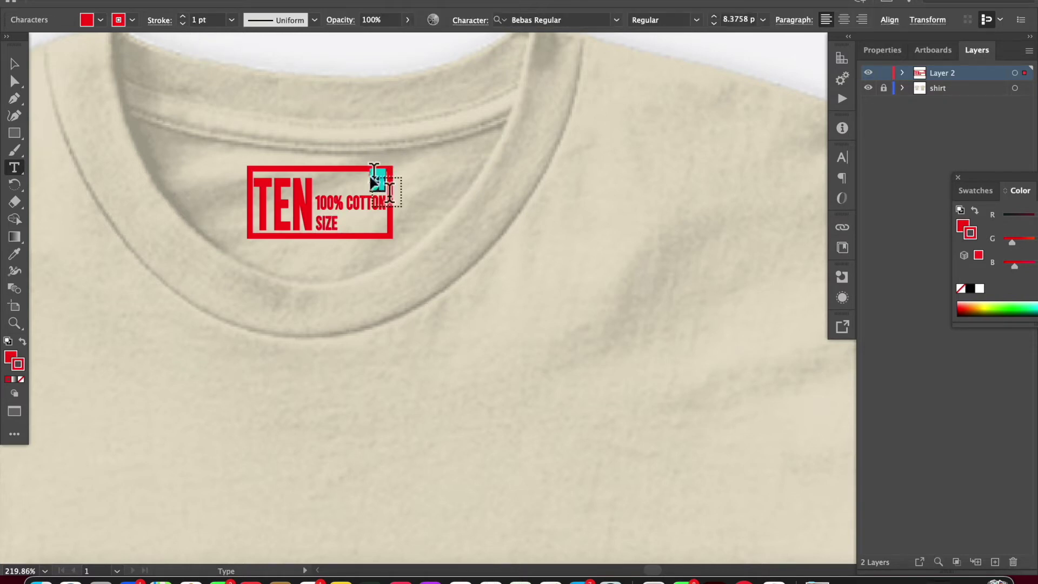
pyautogui.click(182, 24)
pyautogui.click(231, 84)
pyautogui.click(331, 162)
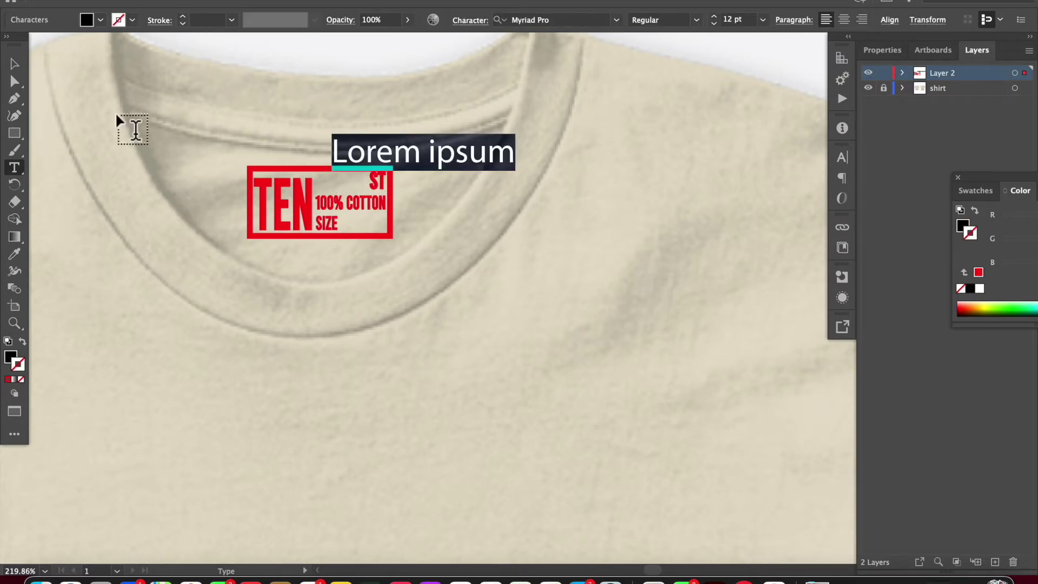
pyautogui.press('BackSpace')
# Step: Set the stroke weight of the label's rectangular border to 1.5 pt and deselect it
pyautogui.click(14, 81)
pyautogui.click(248, 169)
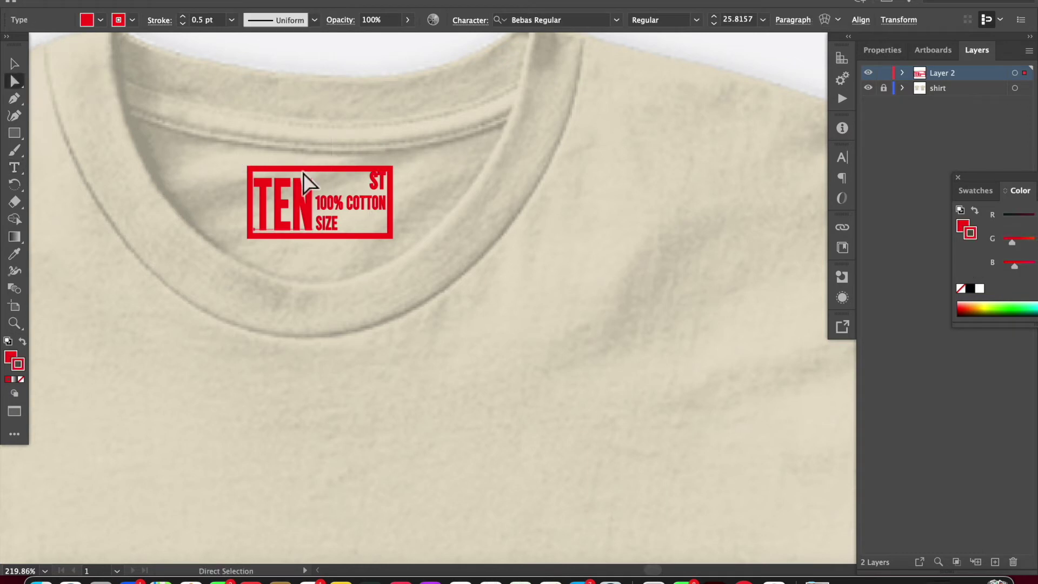
pyautogui.click(18, 116)
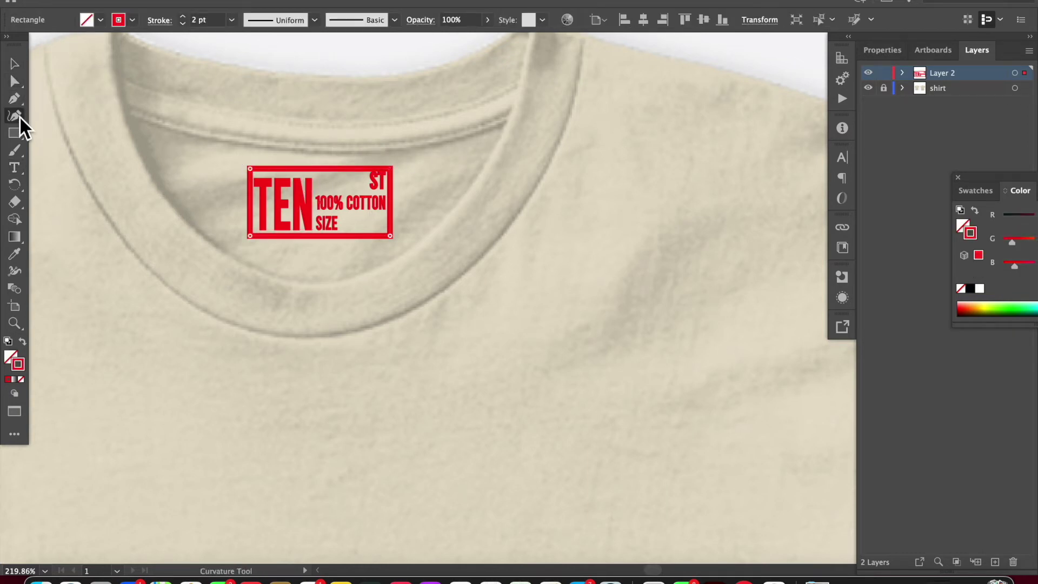
pyautogui.click(197, 22)
pyautogui.write('.5')
pyautogui.press('Return')
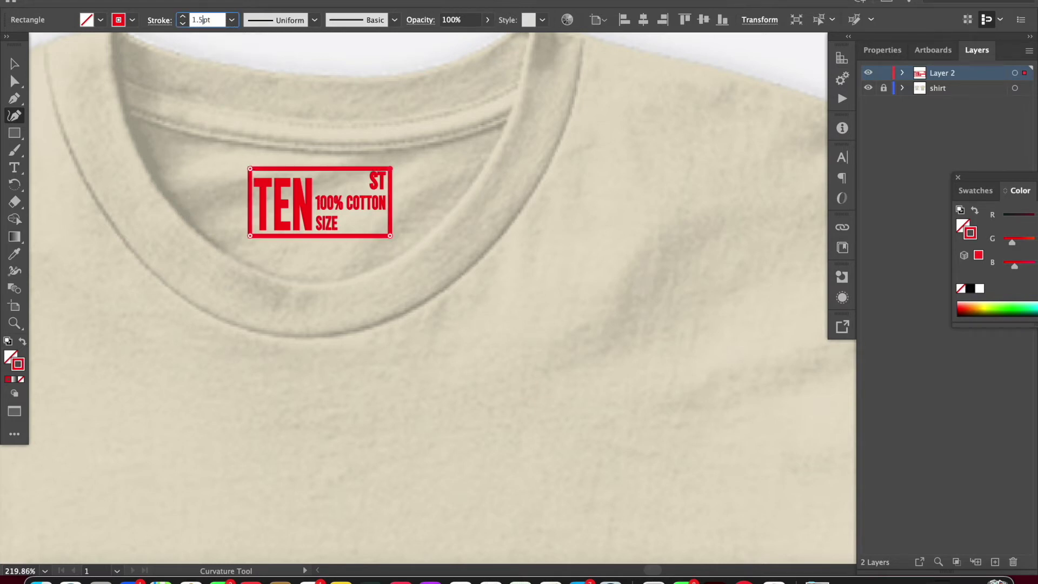
pyautogui.click(14, 81)
pyautogui.click(144, 107)
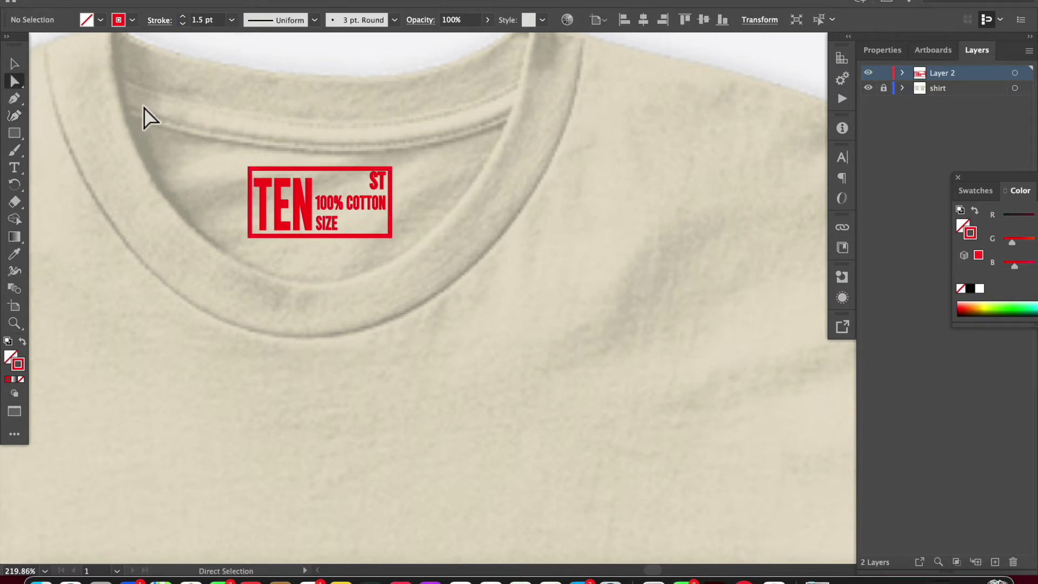
# Step: Remove and reapply the red stroke on the label's "TEN" text, trying a weight of 0.04 pt
pyautogui.click(283, 203)
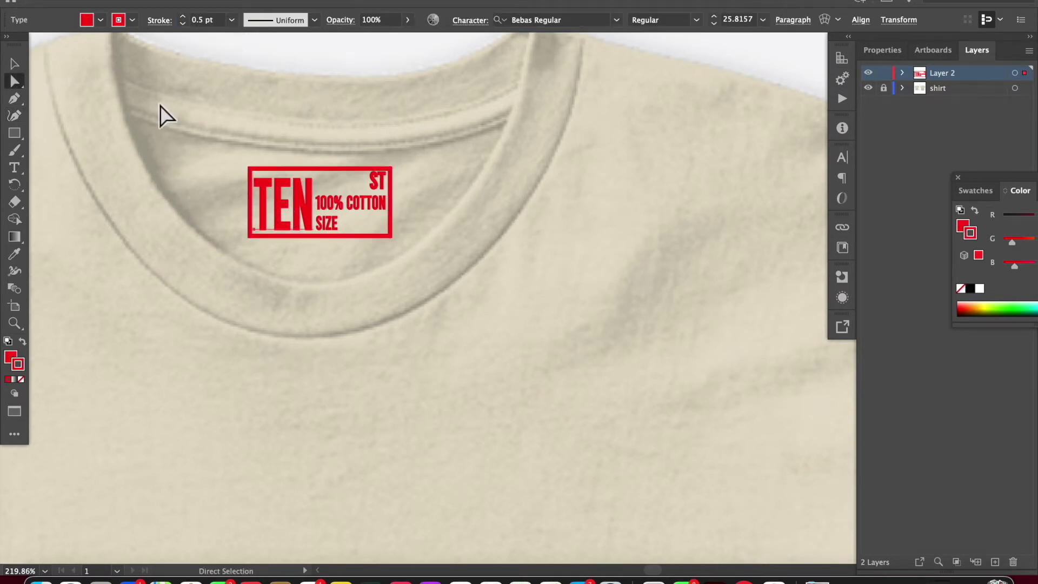
pyautogui.click(23, 379)
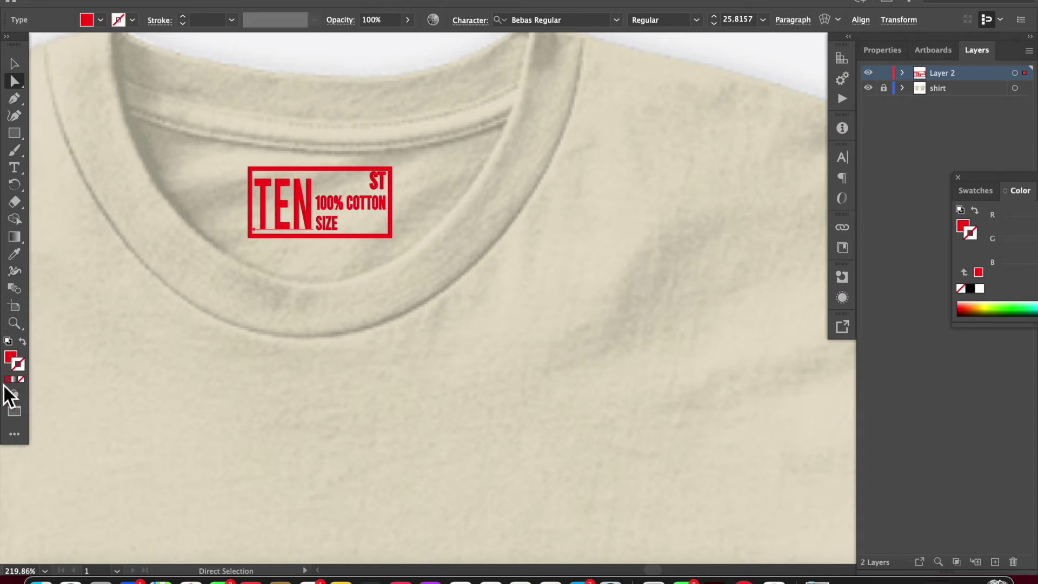
pyautogui.click(8, 379)
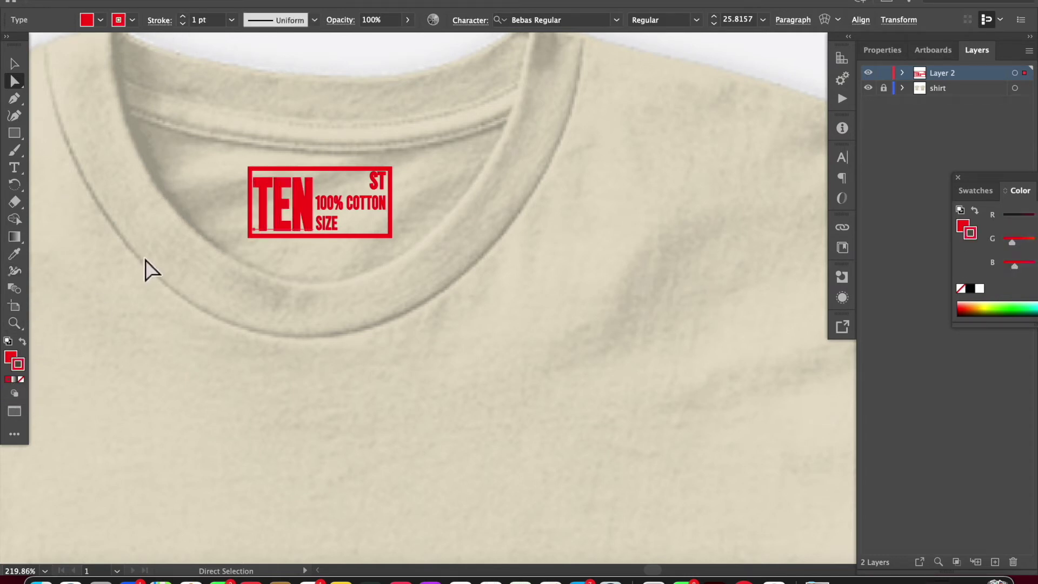
pyautogui.click(196, 20)
pyautogui.press('BackSpace')
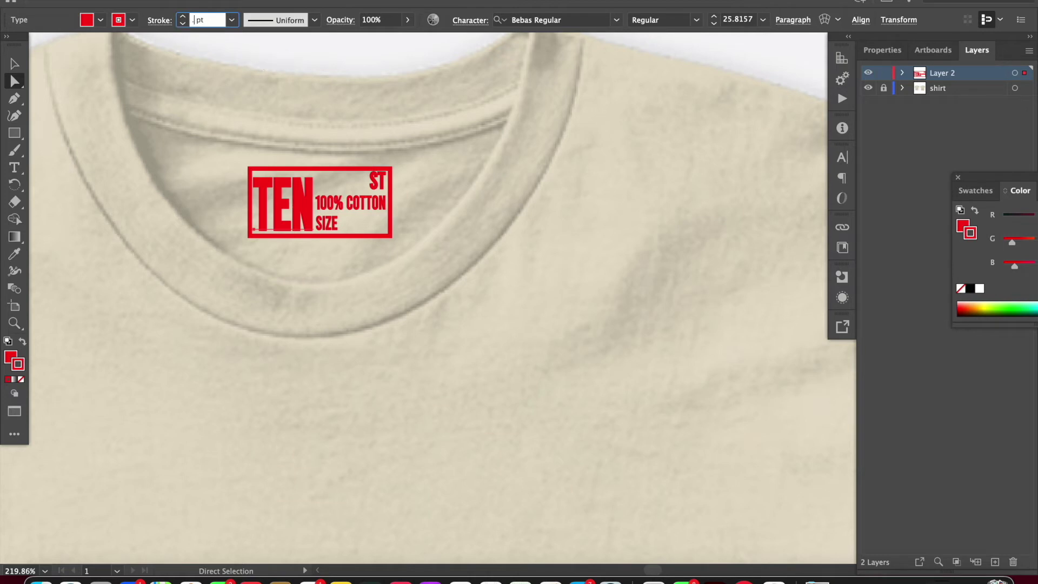
pyautogui.press('Return')
pyautogui.click(211, 21)
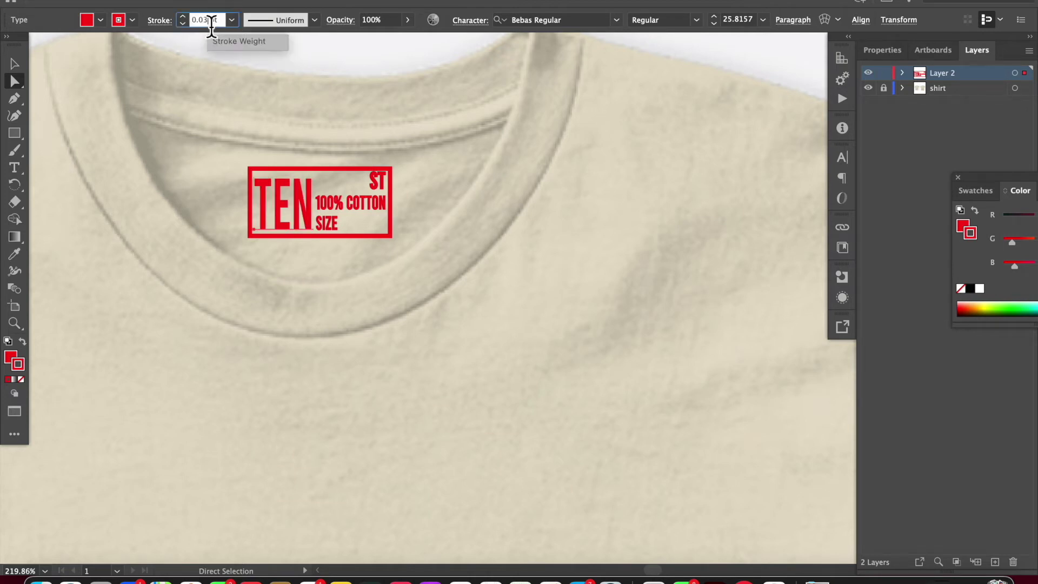
pyautogui.press('BackSpace')
pyautogui.write('4')
pyautogui.press('Return')
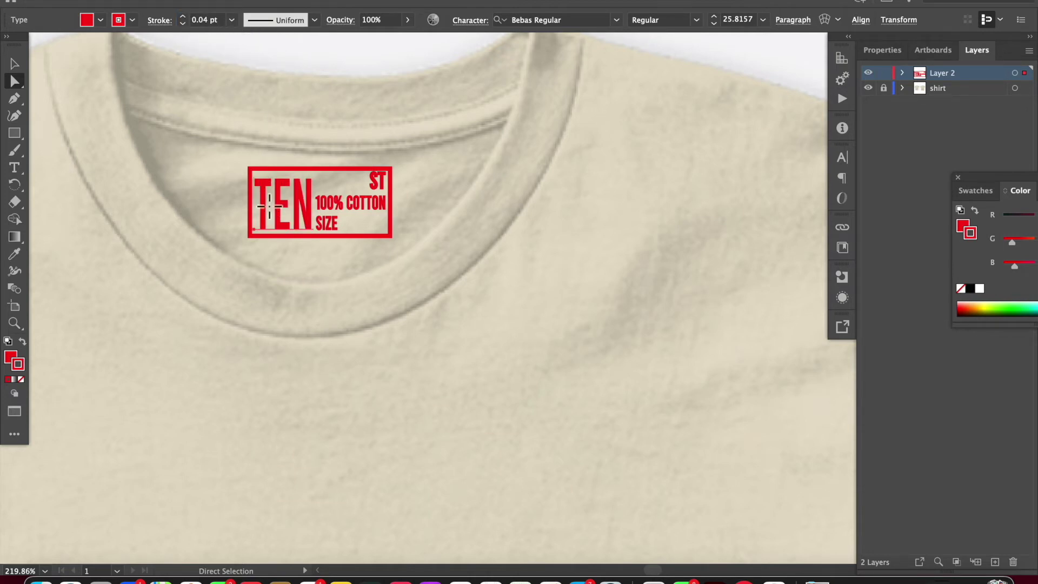
# Step: Set the stroke weight of the label's "TEN" text to 0.15 pt and deselect it
pyautogui.press('t')
pyautogui.doubleClick(289, 211)
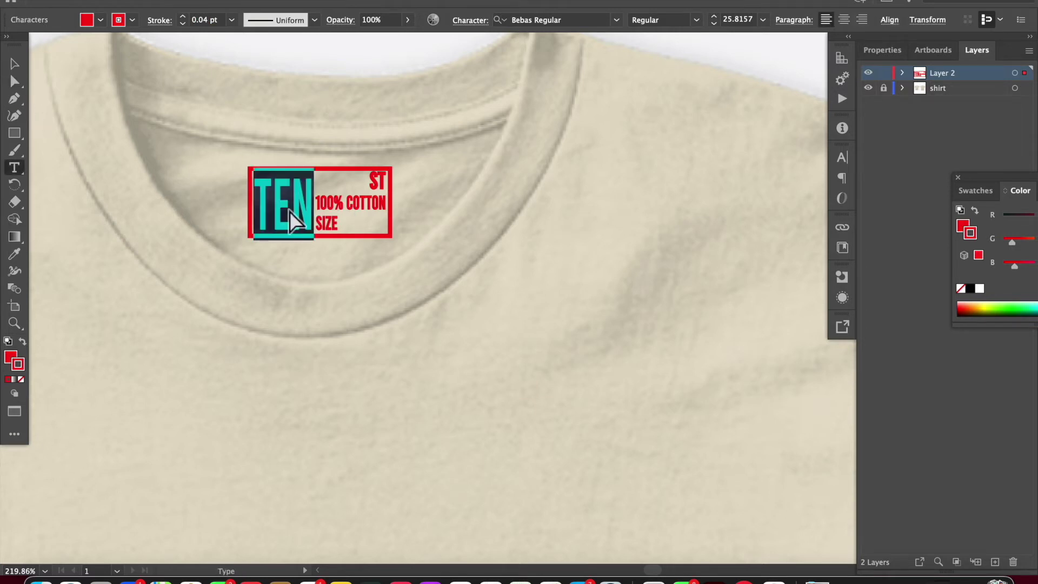
pyautogui.click(183, 16)
pyautogui.click(183, 23)
pyautogui.click(184, 23)
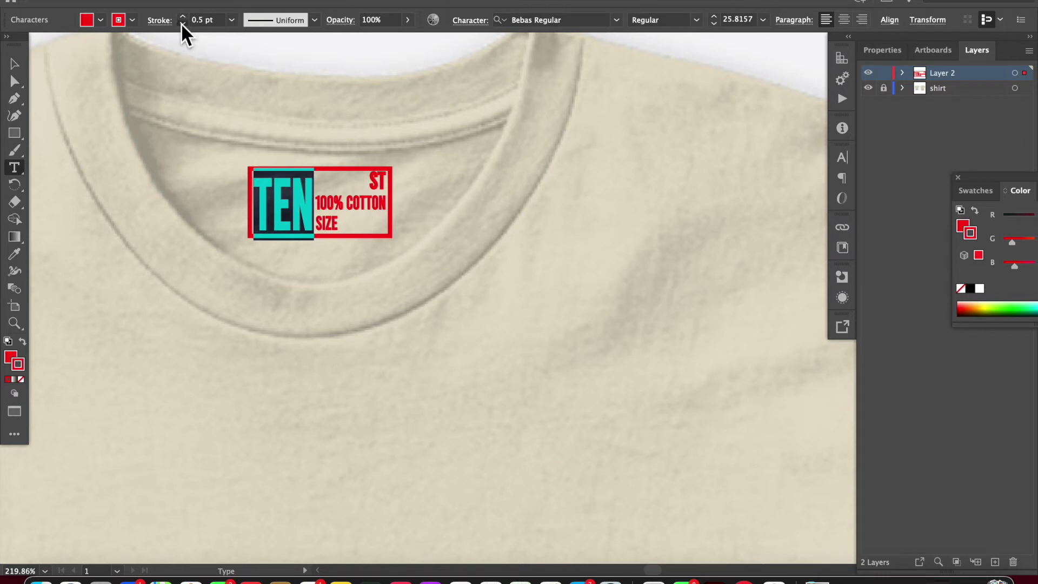
pyautogui.click(183, 23)
pyautogui.click(204, 25)
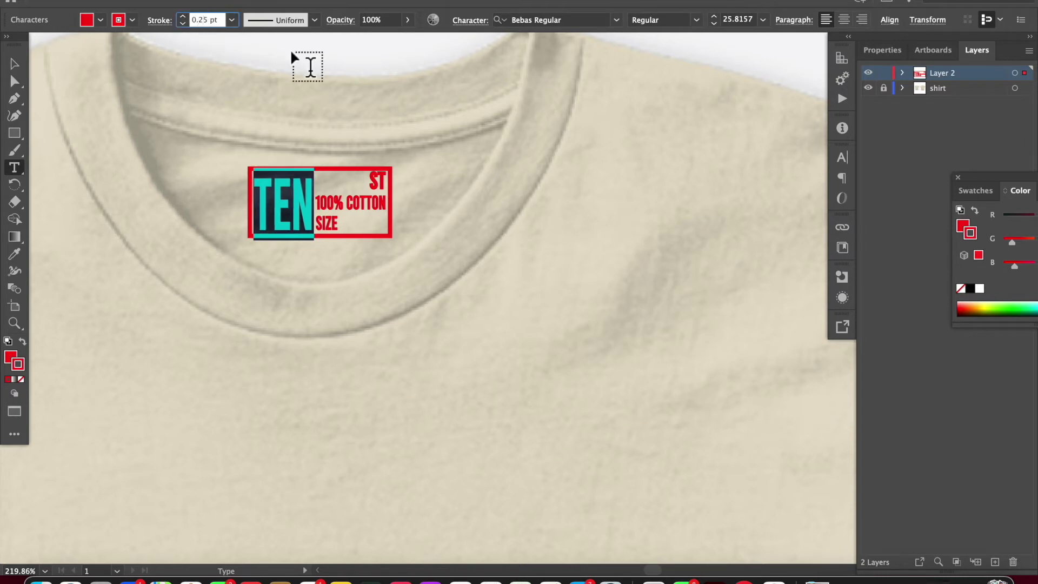
pyautogui.press('BackSpace')
pyautogui.write('1')
pyautogui.press('Return')
pyautogui.click(12, 80)
pyautogui.click(199, 137)
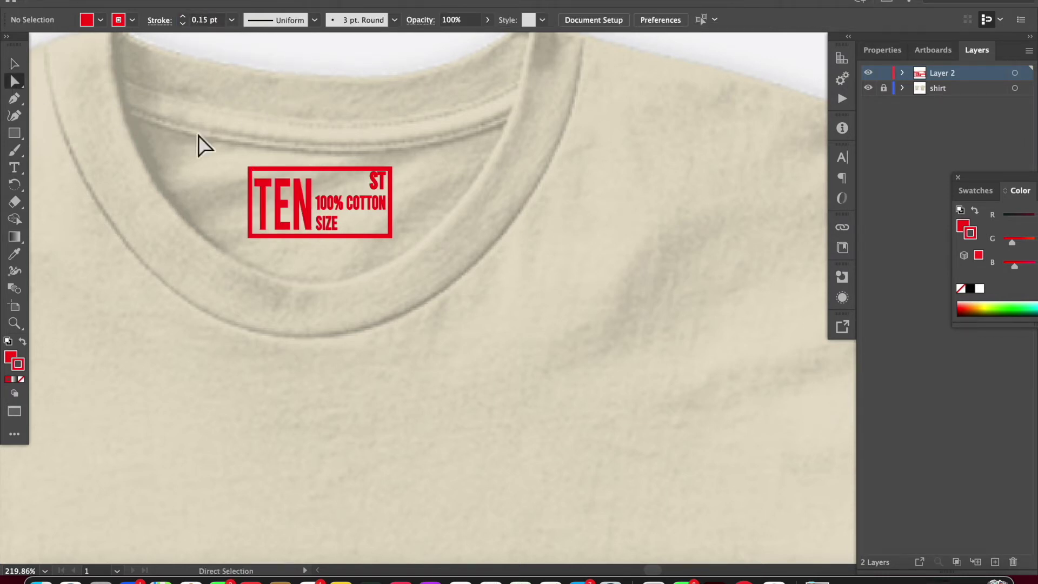
# Step: Set the stroke weight of the label's "ST" text to 0.25 pt, keeping its red fill and stroke
pyautogui.scroll(-3, 263, 176)
pyautogui.scroll(5, 262, 175)
pyautogui.click(422, 183)
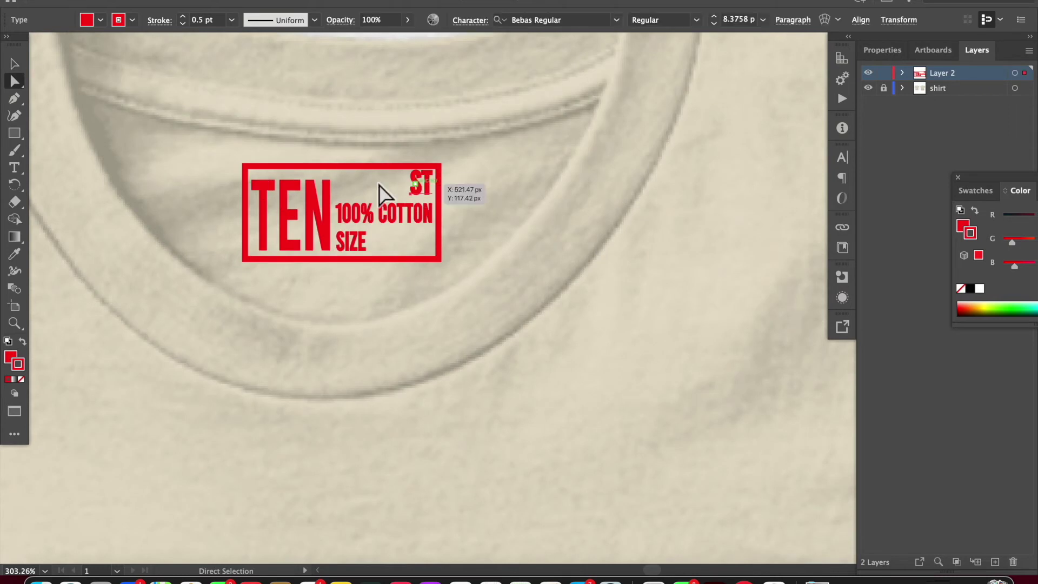
pyautogui.click(22, 379)
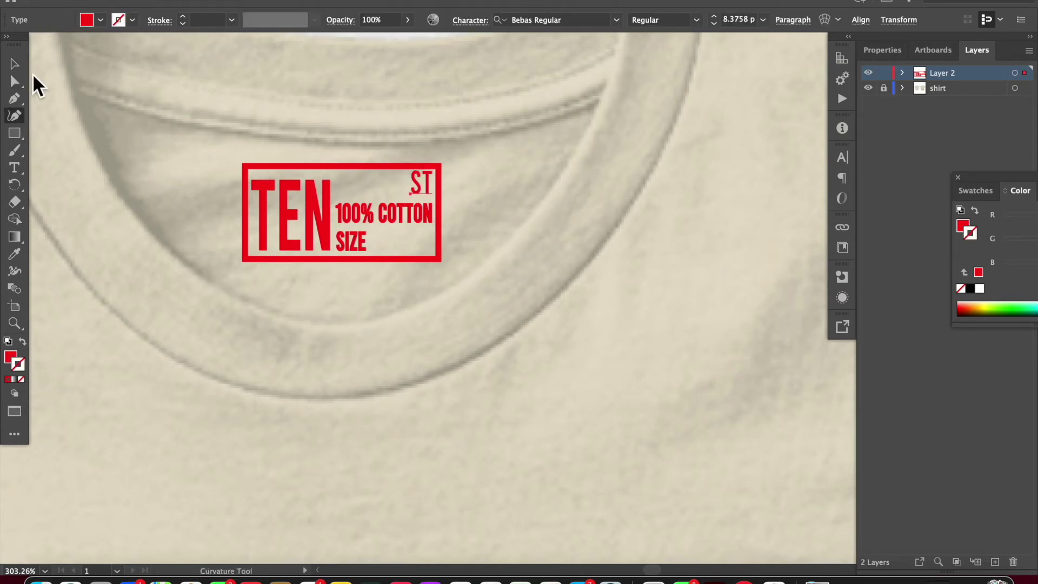
pyautogui.click(14, 81)
pyautogui.click(23, 341)
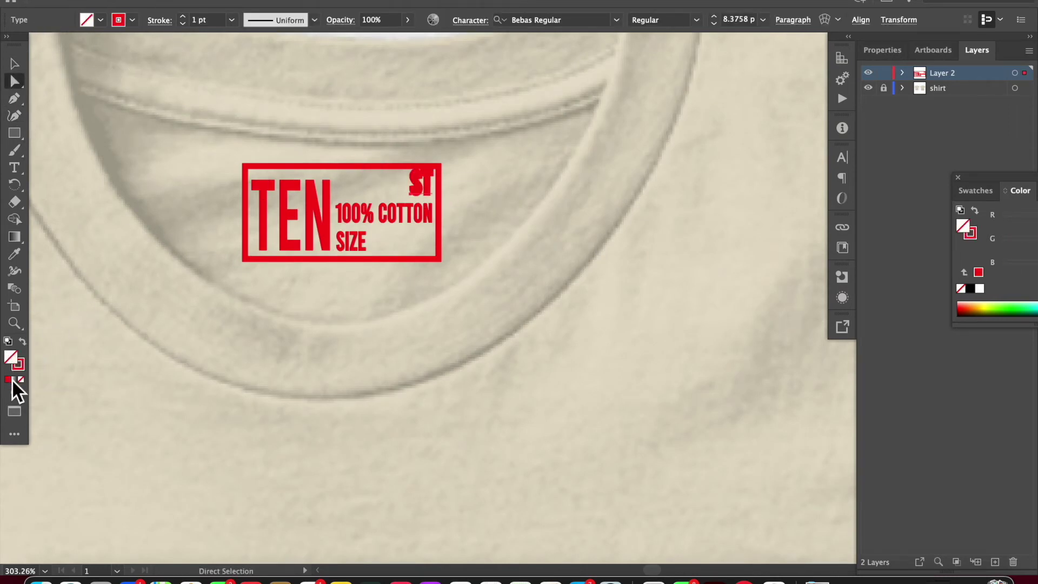
pyautogui.click(10, 379)
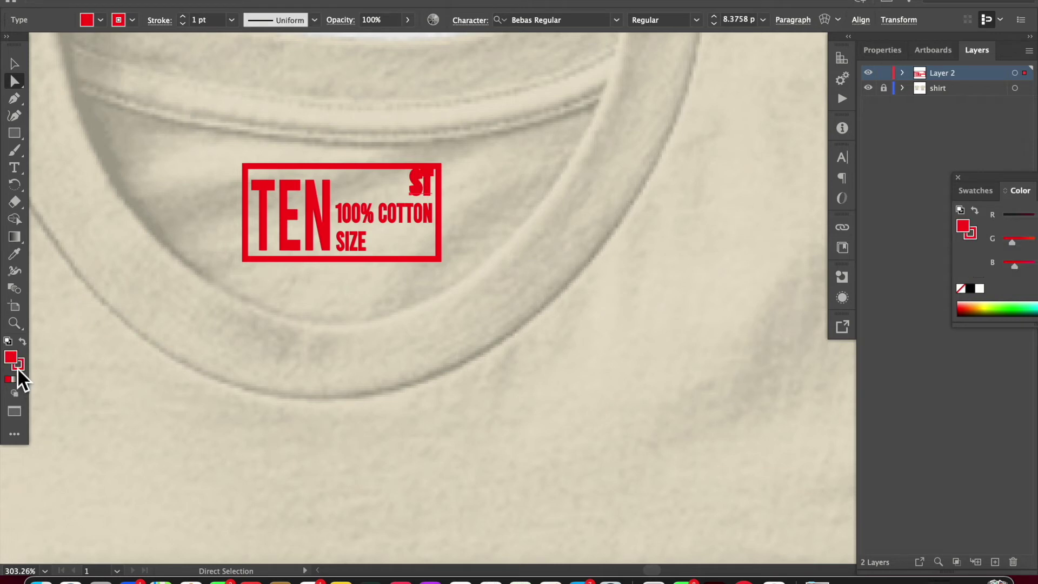
pyautogui.click(202, 24)
pyautogui.click(222, 67)
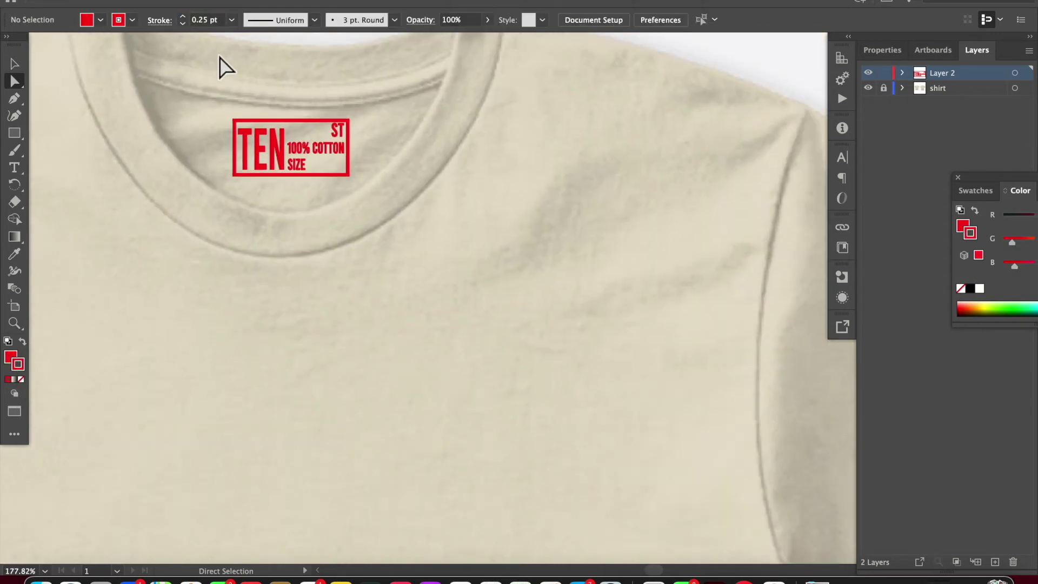
# Step: Rename Layer 2, which holds the neck label, as "TAGS"
pyautogui.scroll(-8, 224, 65)
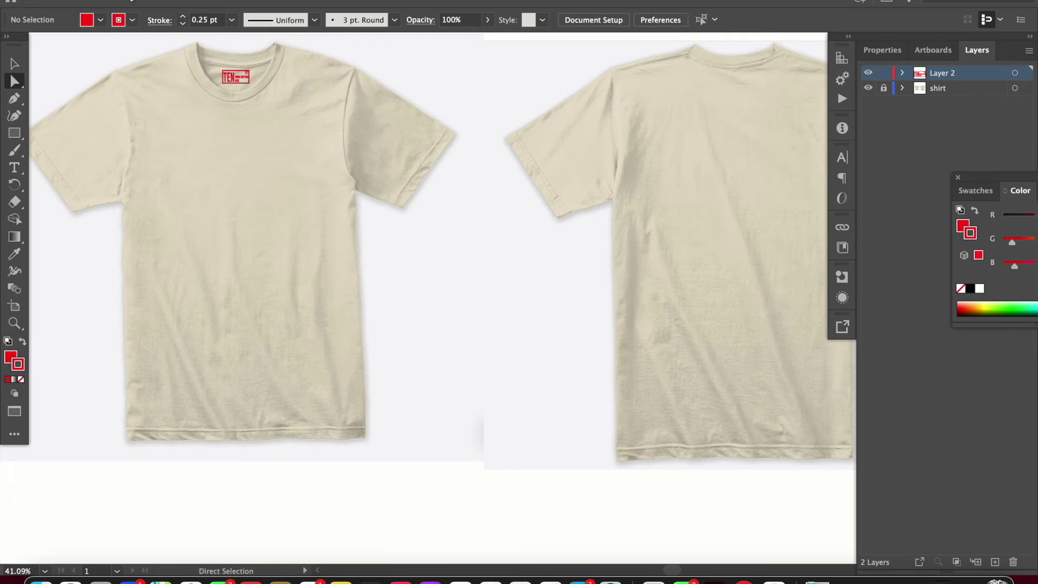
pyautogui.click(121, 1)
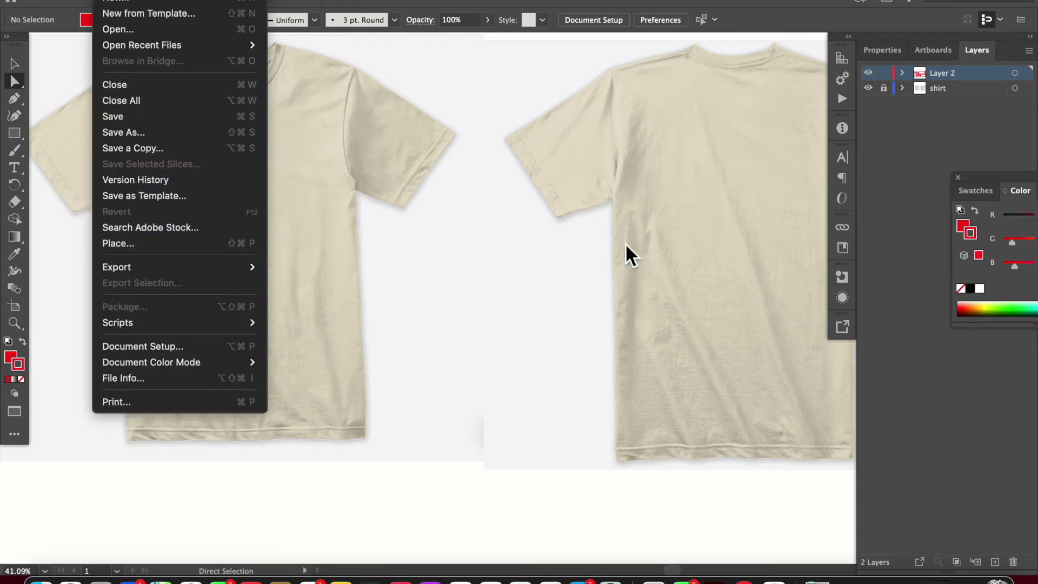
pyautogui.click(893, 76)
pyautogui.doubleClick(939, 76)
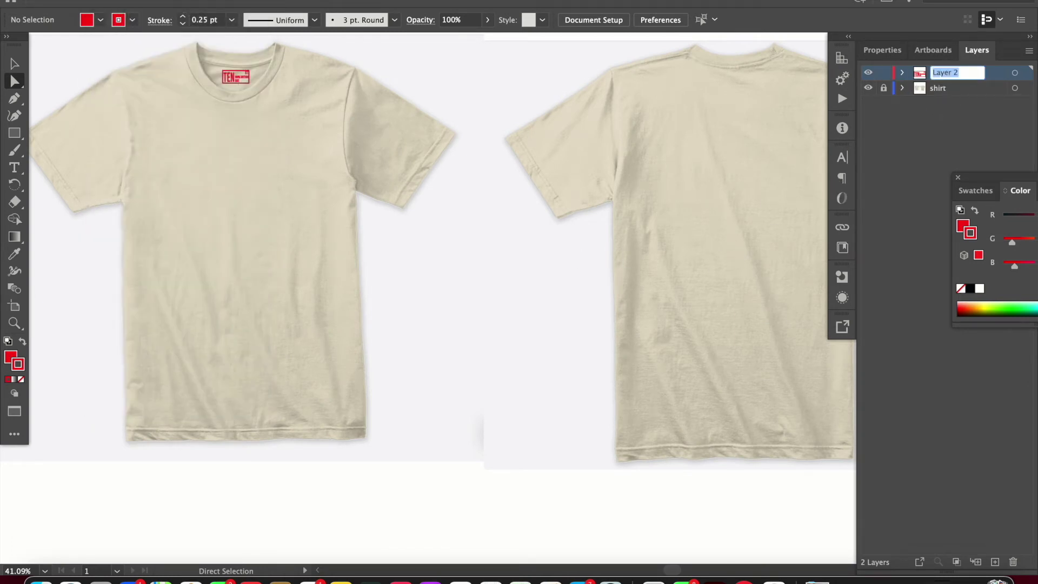
pyautogui.write('TAGS')
pyautogui.press('Return')
# Step: Add a new layer above TAGS and lock the TAGS layer
pyautogui.click(995, 561)
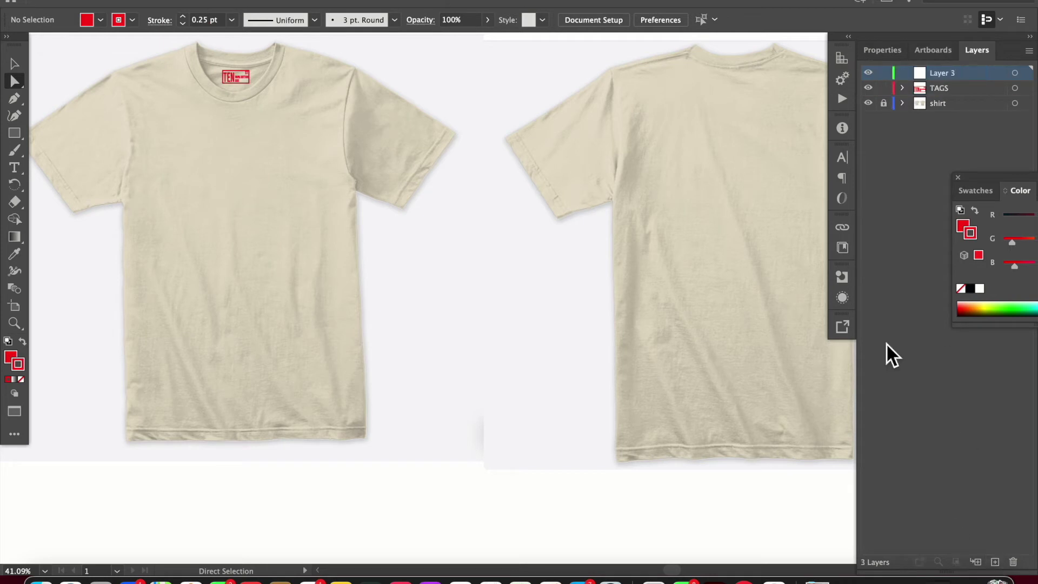
pyautogui.click(883, 88)
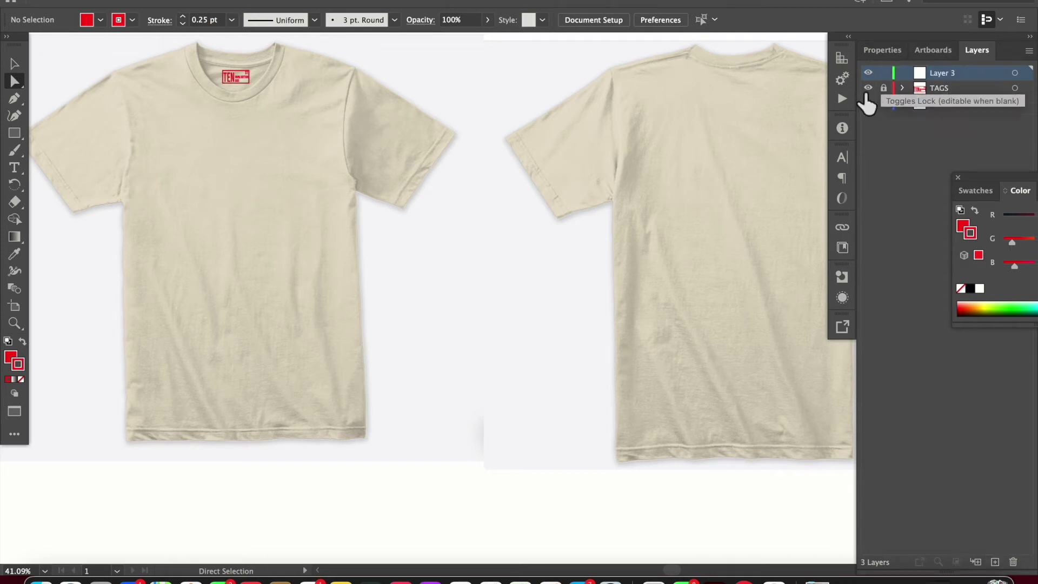
# Step: Place the recent image file White Logo.png on the new layer, starting at the front shirt's upper chest
pyautogui.click(172, 2)
pyautogui.click(212, 242)
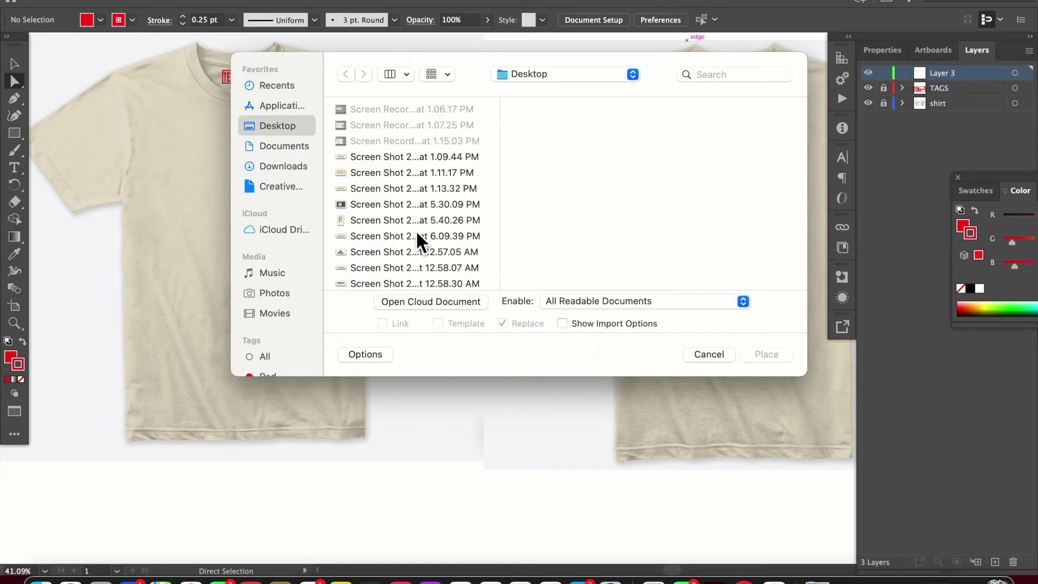
pyautogui.scroll(-10, 417, 235)
pyautogui.scroll(5, 427, 154)
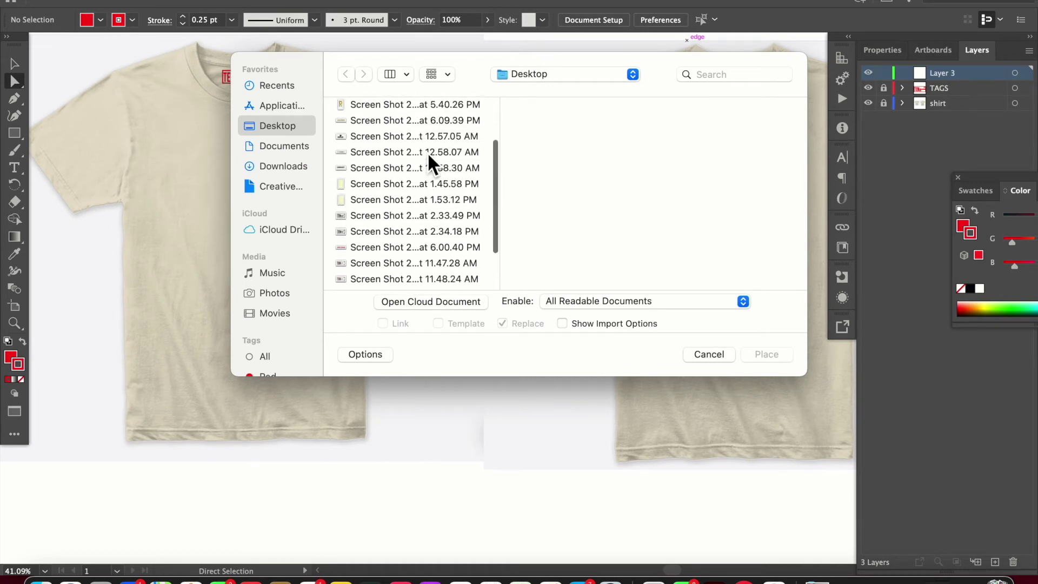
pyautogui.scroll(4, 425, 150)
pyautogui.scroll(-3, 414, 192)
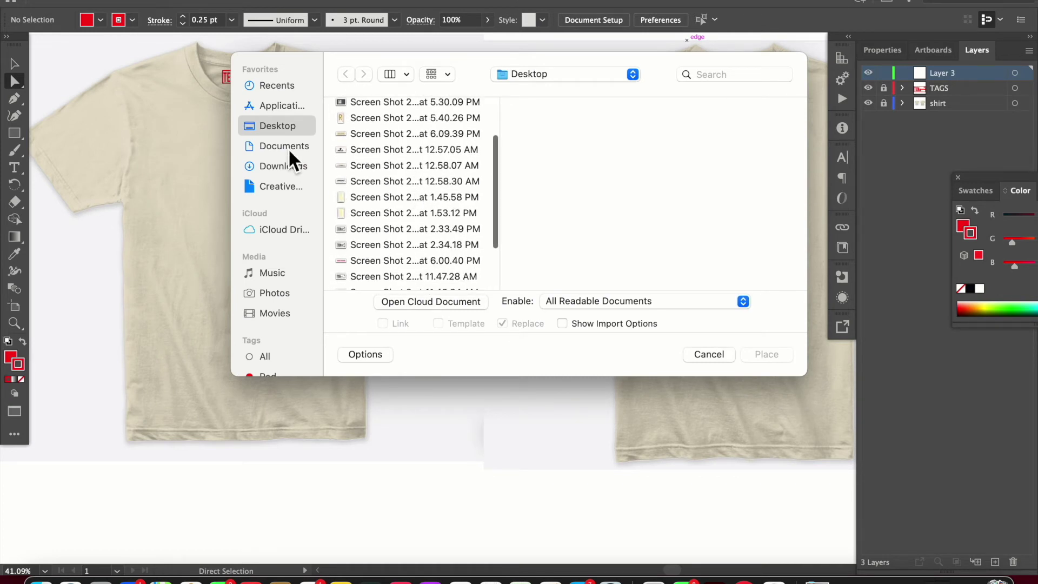
pyautogui.click(288, 148)
pyautogui.click(283, 128)
pyautogui.click(277, 85)
pyautogui.scroll(-3, 410, 178)
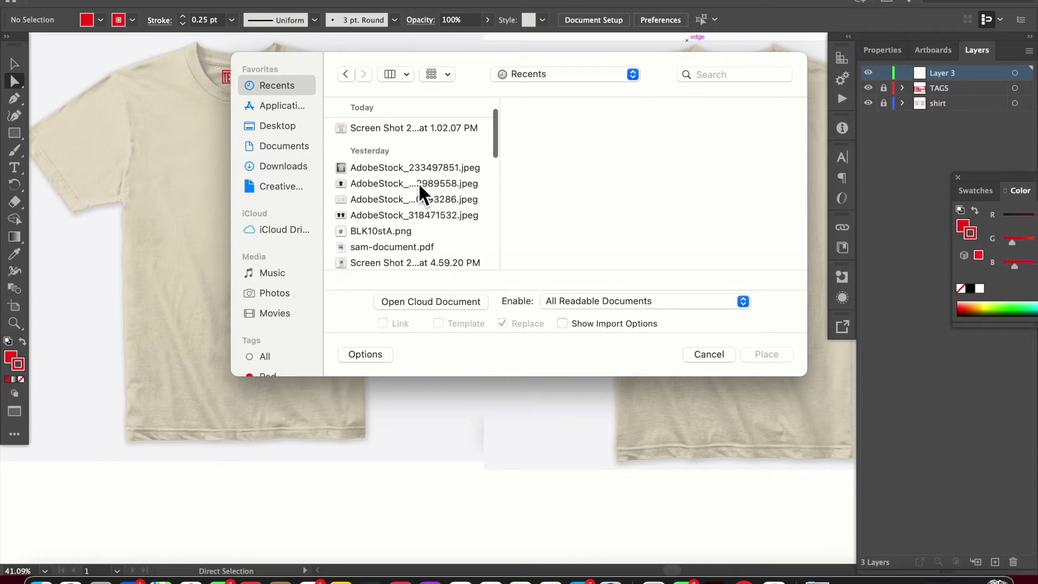
pyautogui.scroll(-8, 422, 200)
pyautogui.click(417, 172)
pyautogui.click(766, 354)
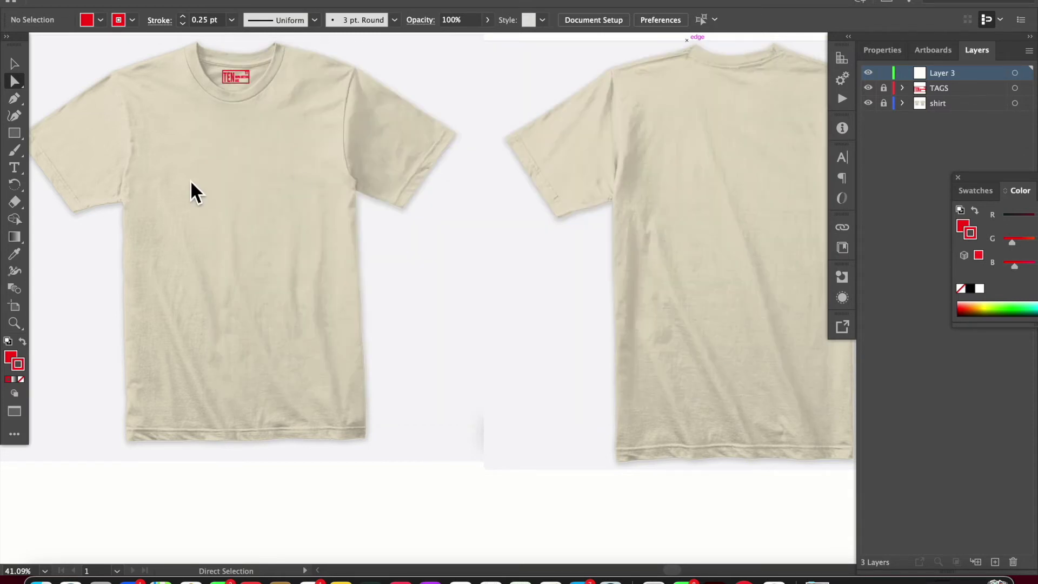
pyautogui.click(132, 115)
# Step: Scale the placed white logo down to about one fifth of its size and position it over the front shirt
pyautogui.scroll(-5, 440, 383)
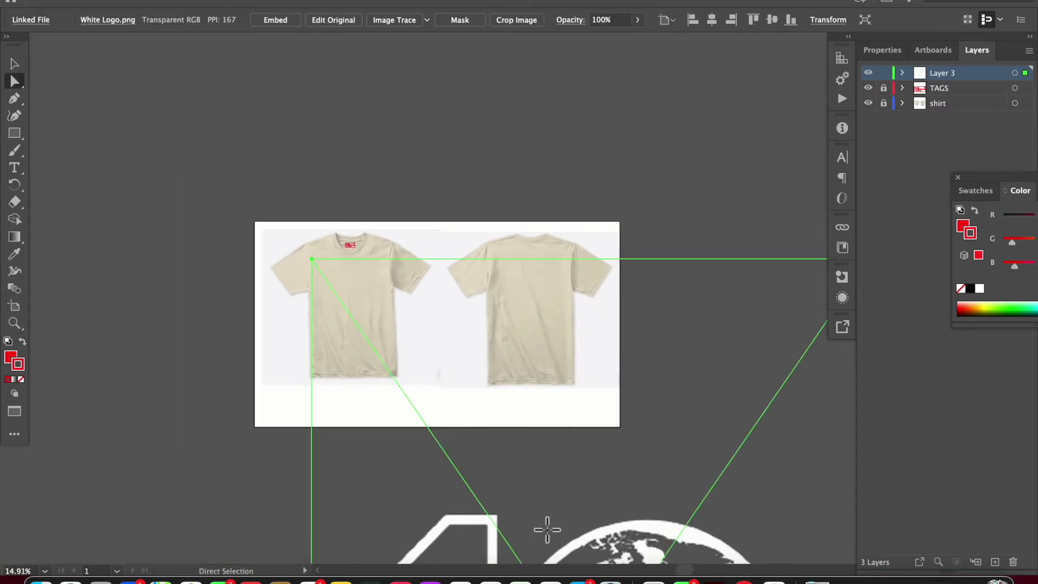
pyautogui.scroll(-3, 547, 529)
pyautogui.click(15, 63)
pyautogui.scroll(-2, 262, 238)
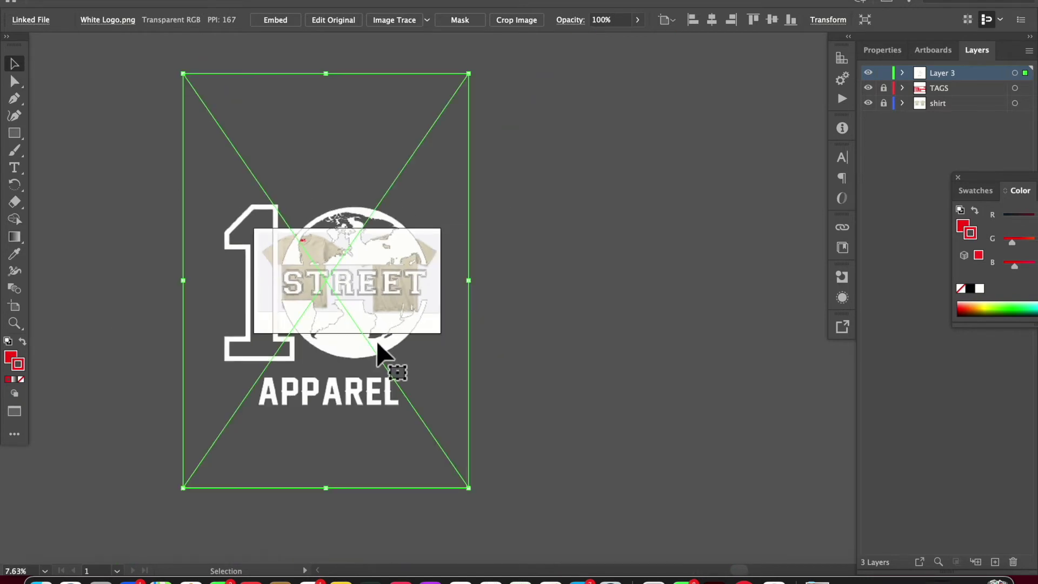
pyautogui.moveTo(468, 487); pyautogui.dragTo(242, 203)
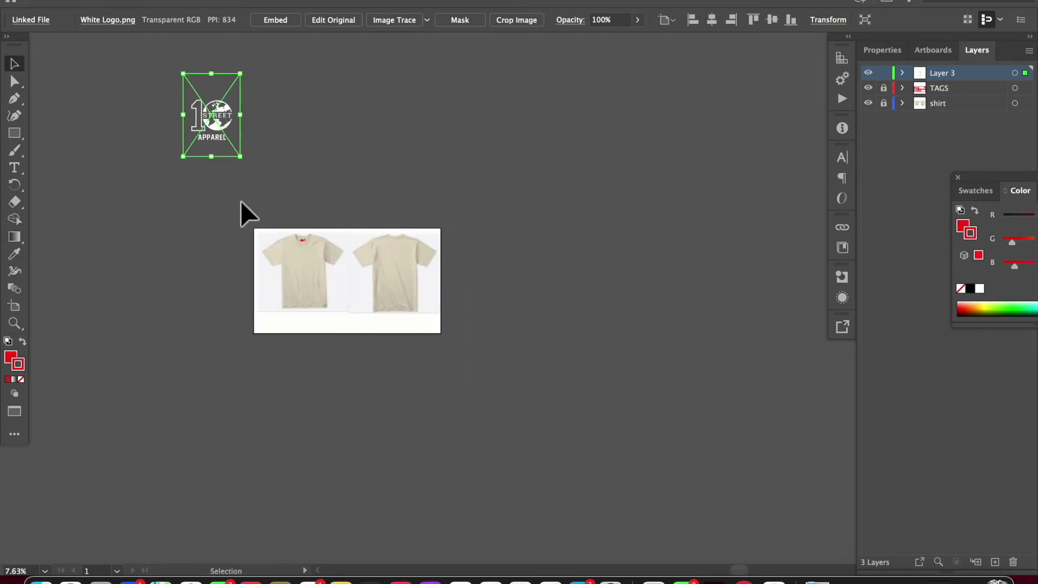
pyautogui.moveTo(207, 95); pyautogui.dragTo(346, 327)
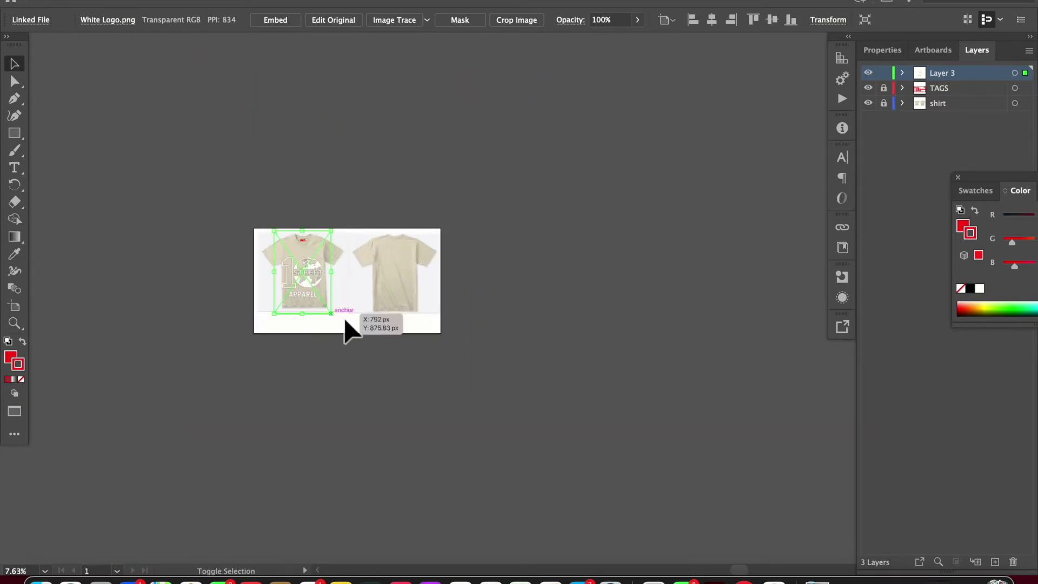
pyautogui.click(44, 571)
pyautogui.click(69, 556)
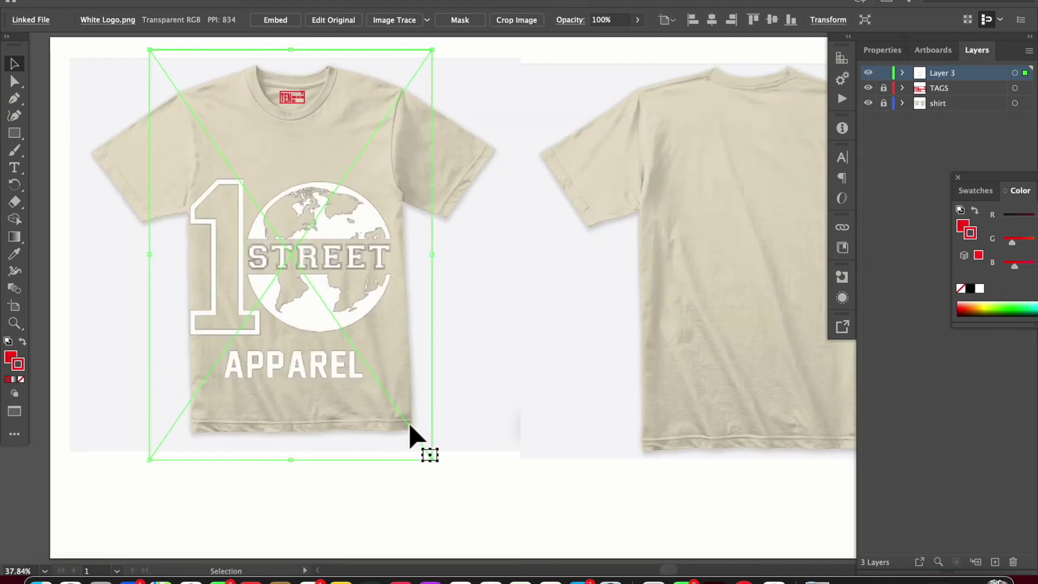
# Step: Scale the white logo down to fit the front shirt's width and centre it on the chest
pyautogui.moveTo(431, 455); pyautogui.dragTo(377, 378)
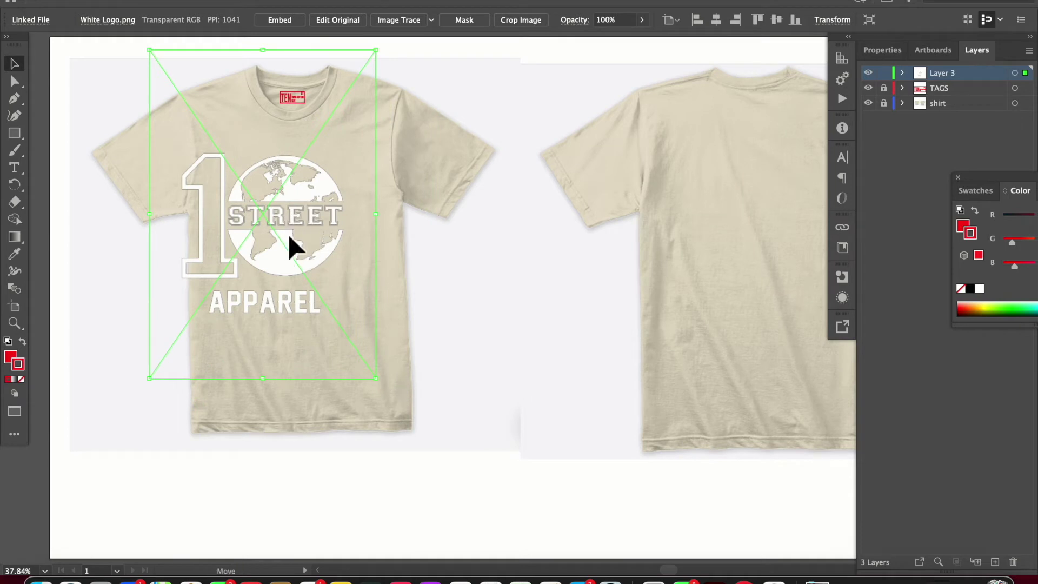
pyautogui.moveTo(289, 237); pyautogui.dragTo(315, 244)
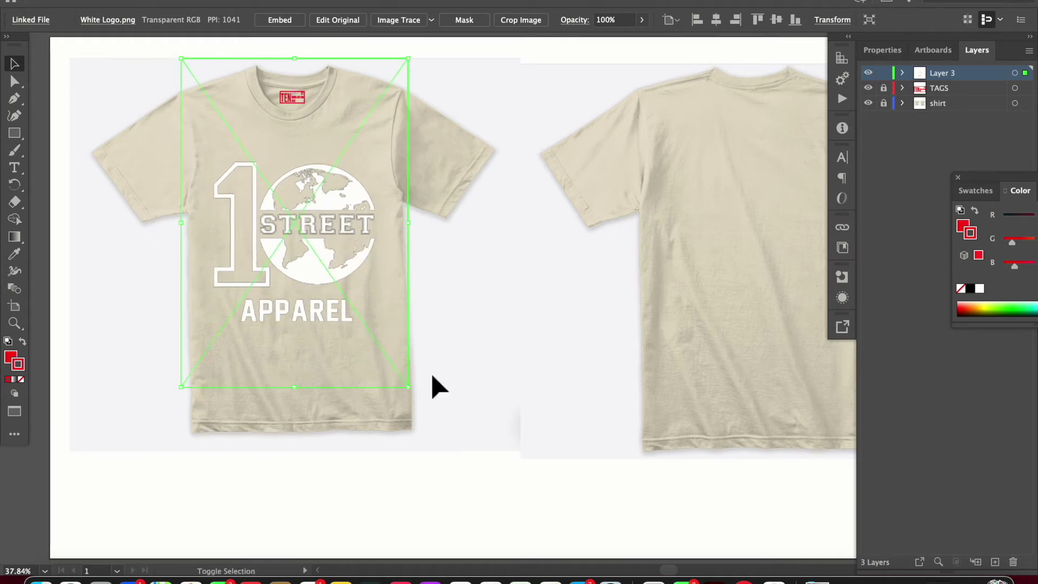
pyautogui.moveTo(409, 387)
pyautogui.mouseDown()
pyautogui.moveTo(417, 389)
pyautogui.moveTo(400, 377)
pyautogui.mouseUp()
pyautogui.moveTo(327, 295); pyautogui.dragTo(330, 291)
pyautogui.click(505, 416)
pyautogui.scroll(-1, 505, 415)
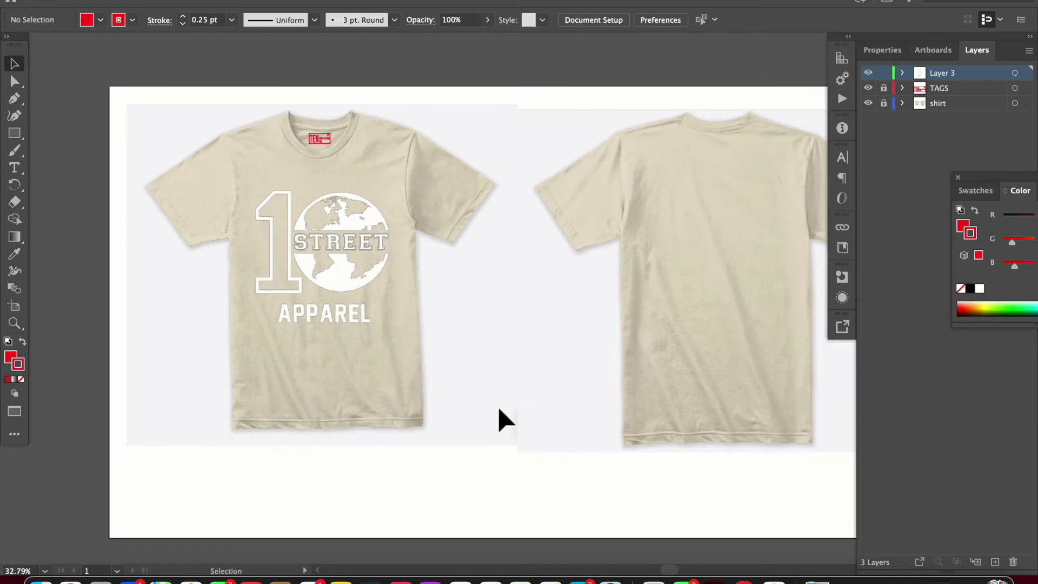
# Step: Shrink the front logo slightly more and nudge it back to the centre of the chest
pyautogui.click(354, 295)
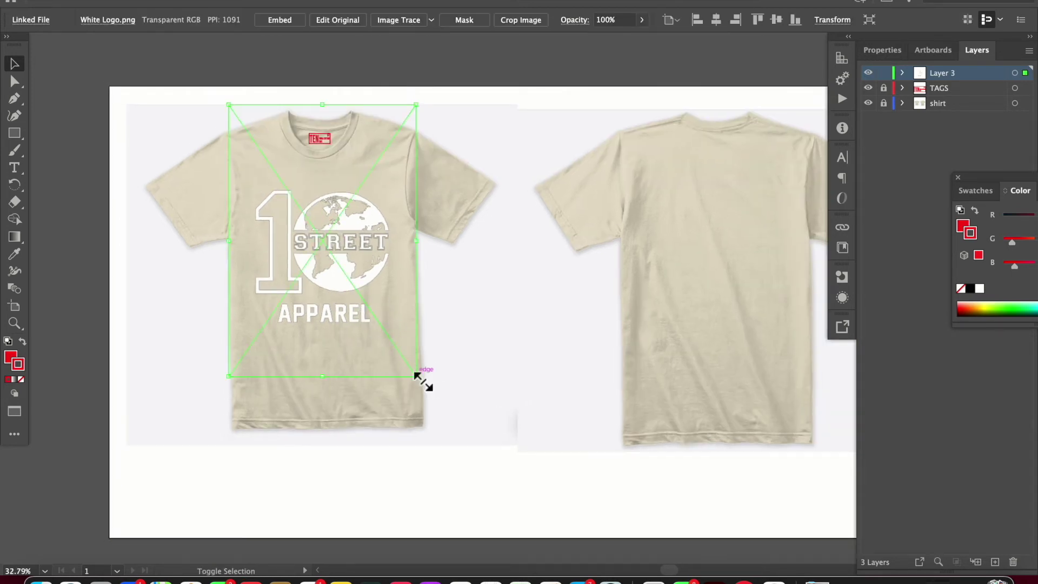
pyautogui.moveTo(417, 382); pyautogui.dragTo(415, 373)
pyautogui.moveTo(328, 275); pyautogui.dragTo(332, 280)
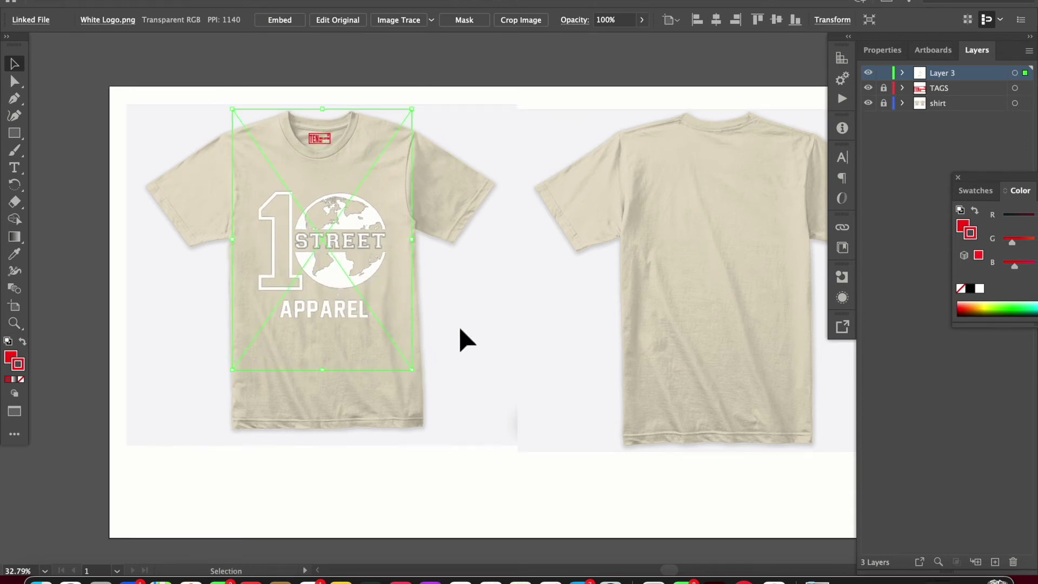
pyautogui.click(466, 333)
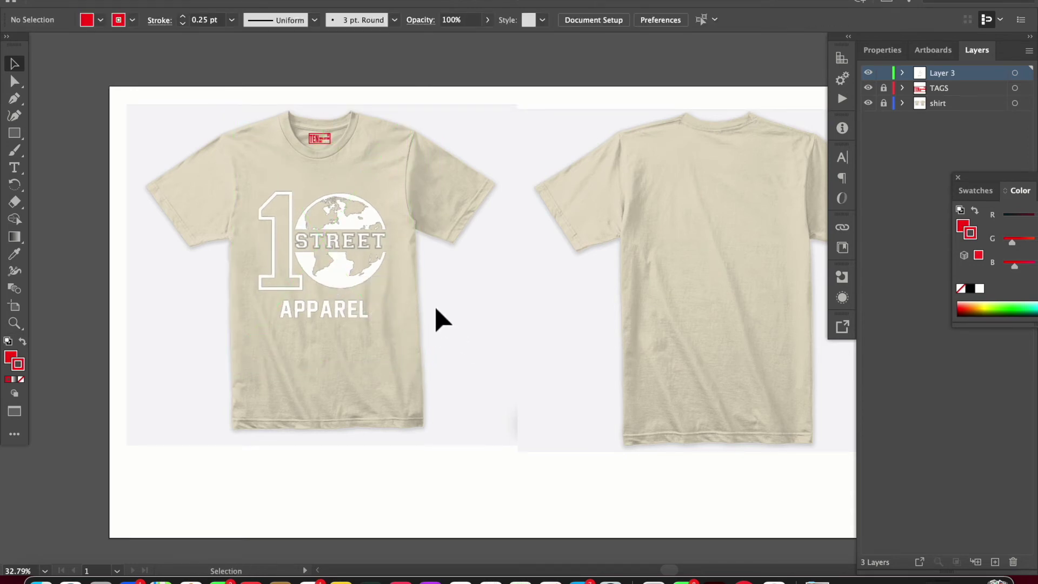
pyautogui.moveTo(349, 281); pyautogui.dragTo(371, 267)
pyautogui.click(469, 268)
# Step: Start a point text object on the upper part of the back-view shirt
pyautogui.hscroll(4, 493, 269)
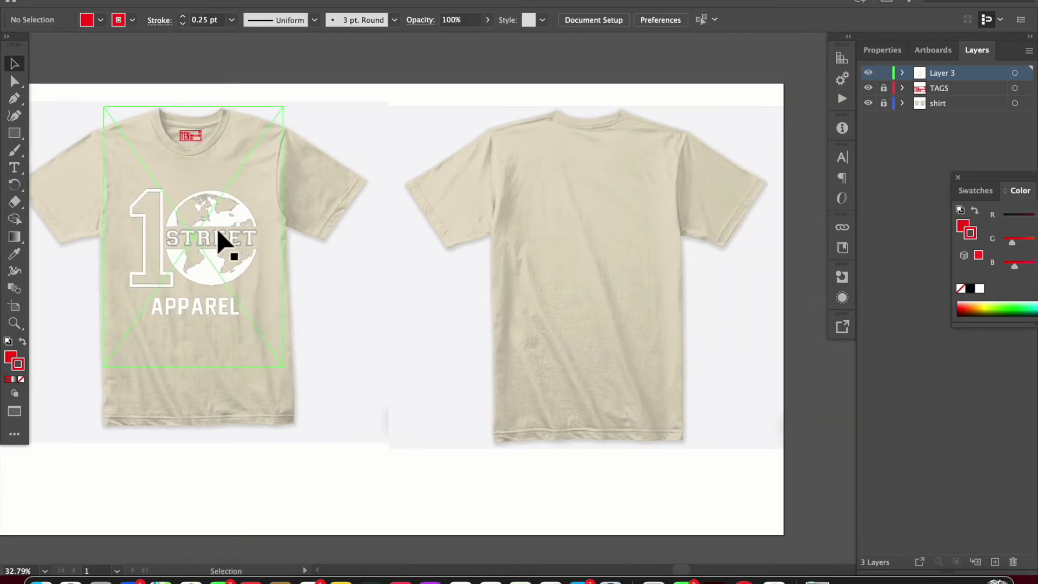
pyautogui.click(15, 167)
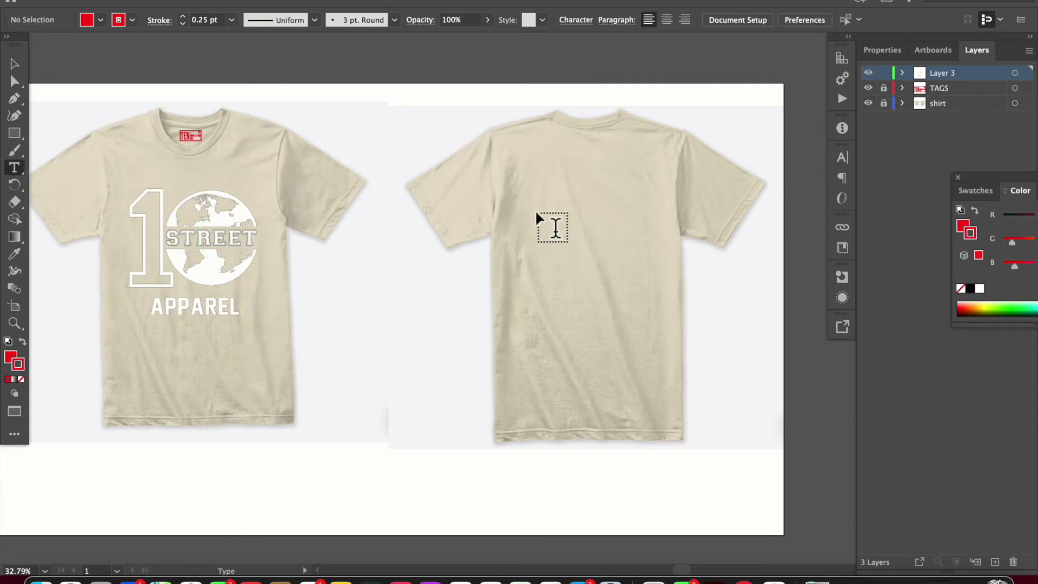
pyautogui.hscroll(2, 537, 219)
pyautogui.click(514, 219)
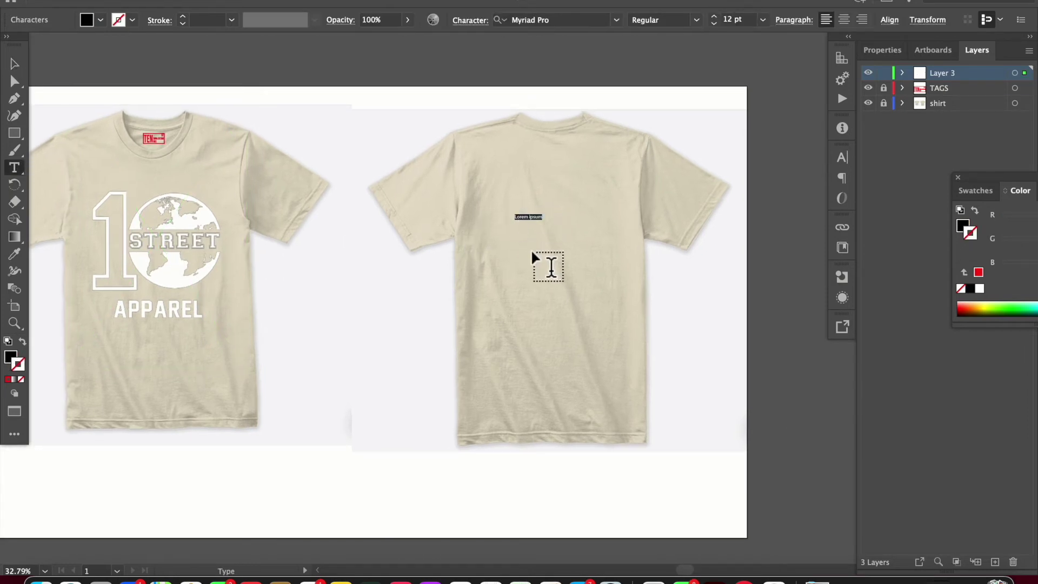
# Step: Switch to the Safari browser and search the web for "GOOGLE DOCS"
pyautogui.click(70, 581)
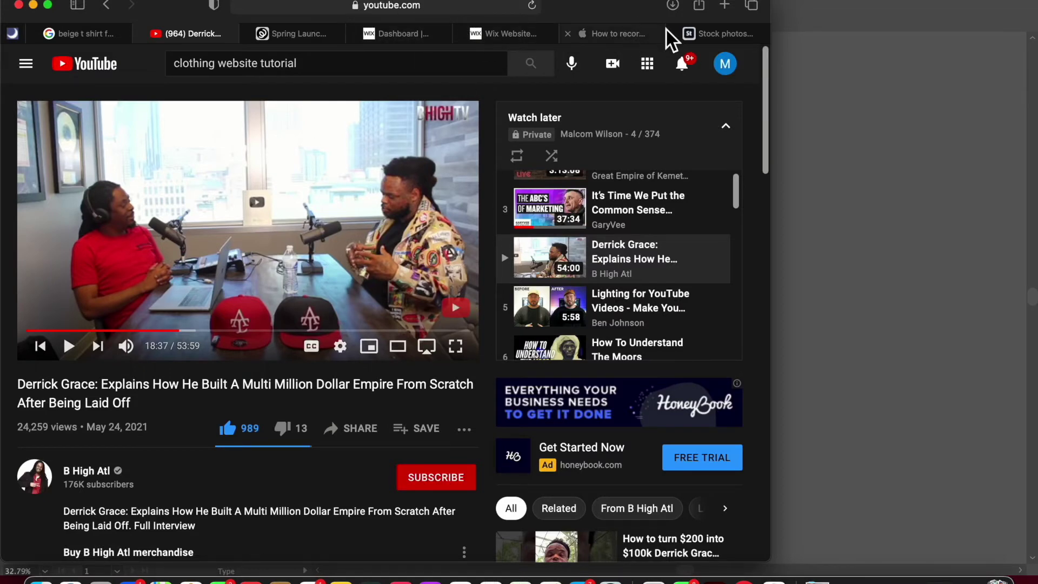
pyautogui.click(617, 31)
pyautogui.click(442, 3)
pyautogui.write('GO')
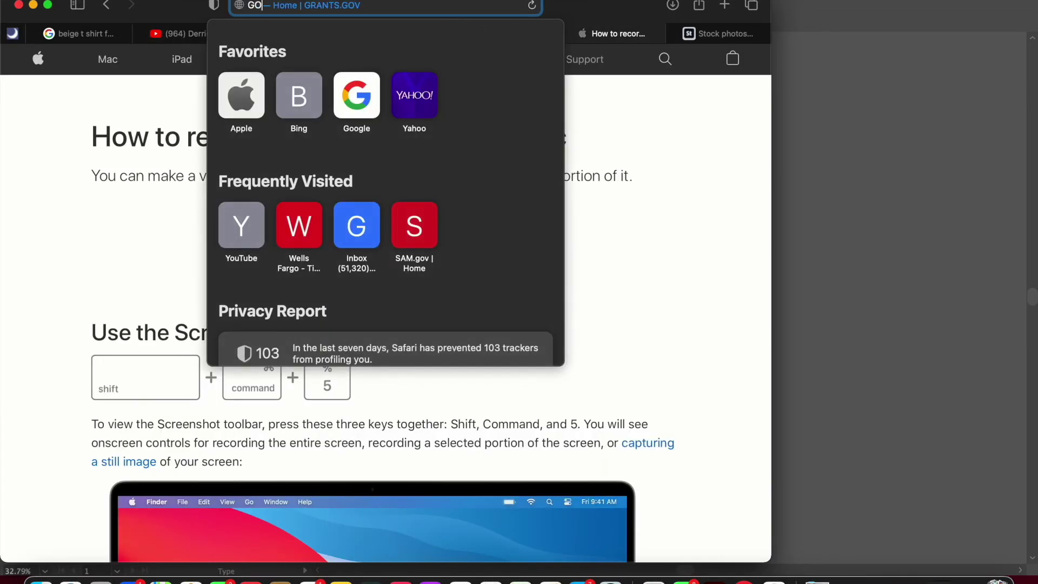
pyautogui.write('OGLE DOCS')
pyautogui.press('Return')
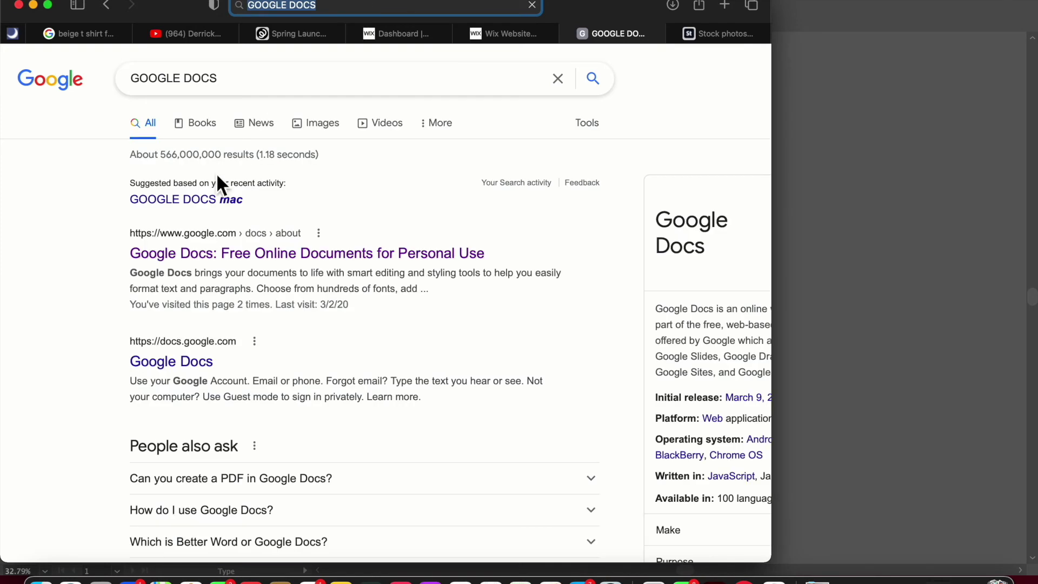
# Step: Open Google Docs from the search results and open the recent "Untitled document"
pyautogui.click(262, 254)
pyautogui.click(234, 475)
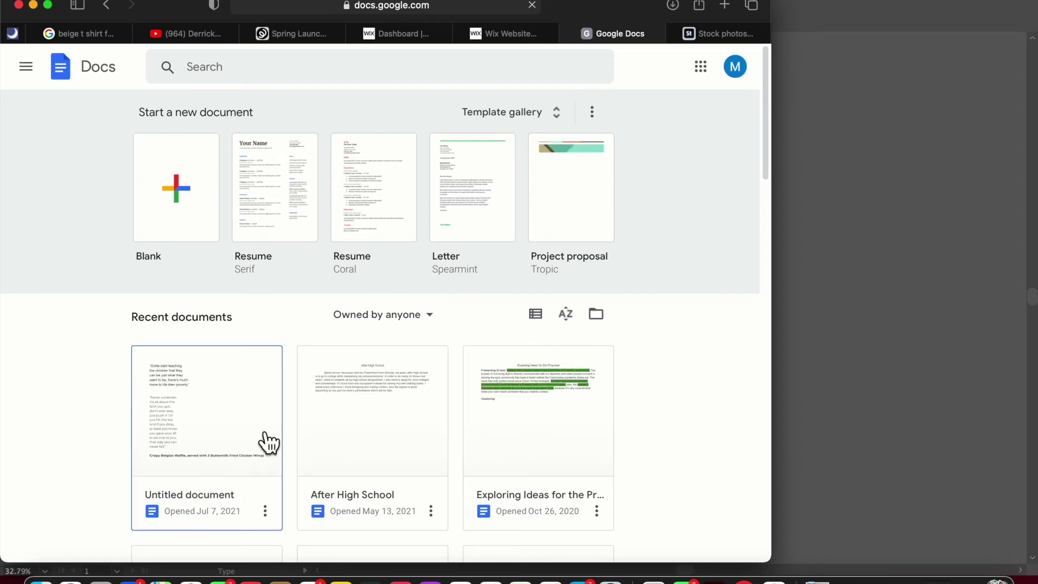
pyautogui.click(267, 434)
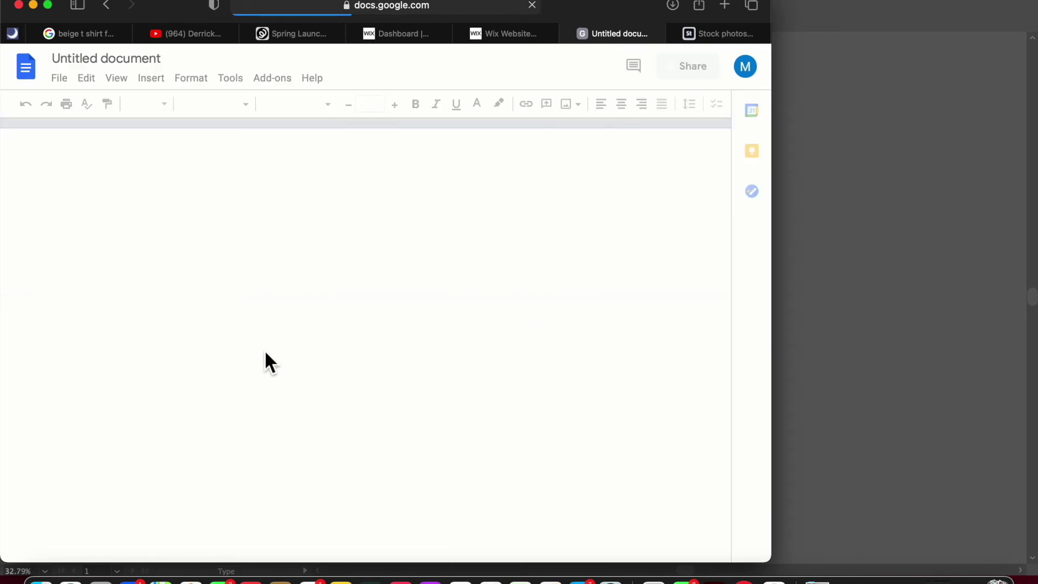
# Step: Copy the whole quote from "Never surrender" to "never fail." in the document
pyautogui.moveTo(124, 269); pyautogui.dragTo(226, 340)
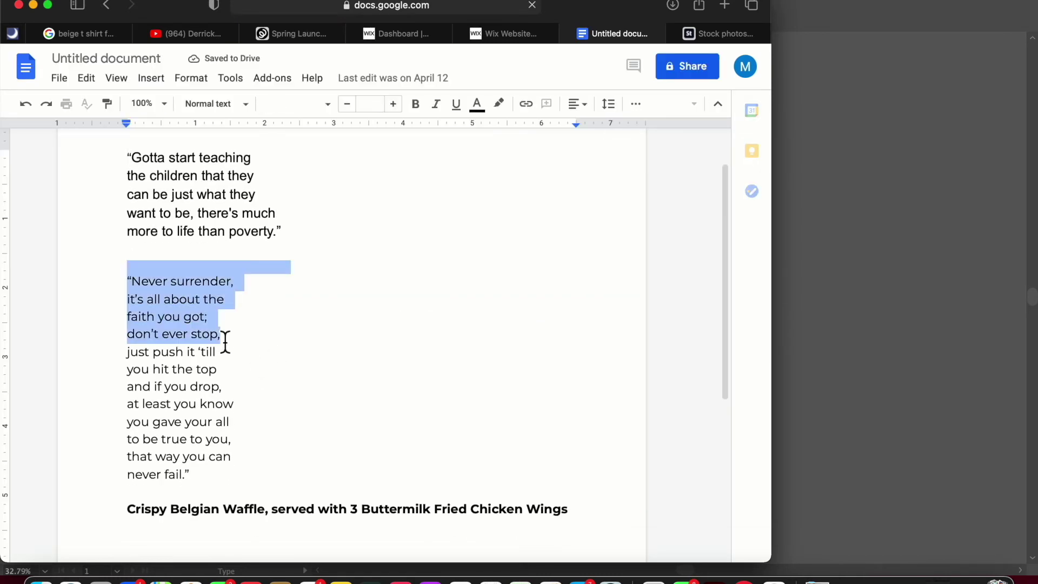
pyautogui.click(153, 299)
pyautogui.moveTo(127, 280); pyautogui.dragTo(234, 481)
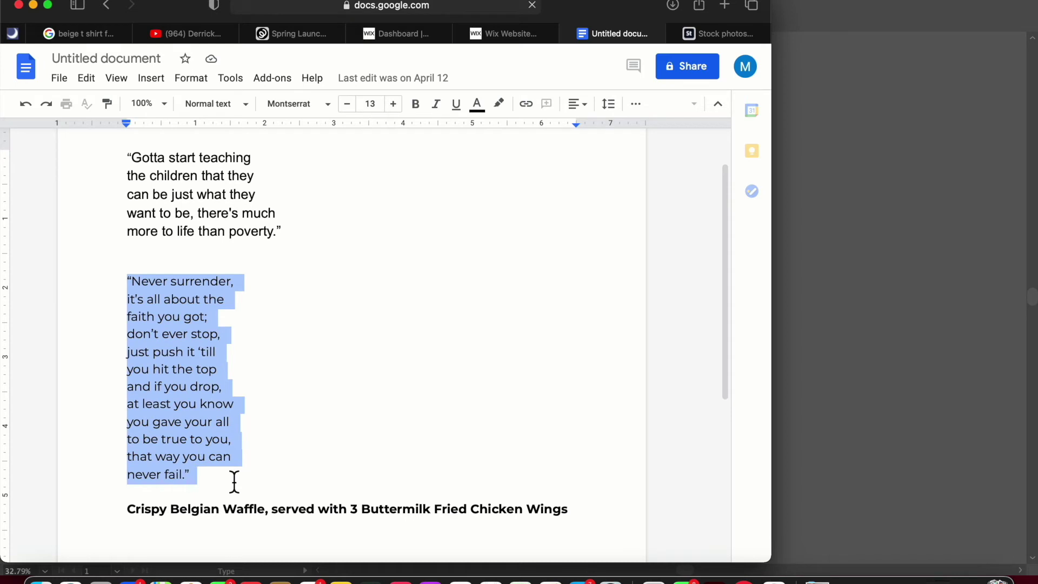
pyautogui.press('super+c')
# Step: Return to Illustrator, paste the quote over the placeholder text on the back shirt, and enlarge it to about 28.87 pt
pyautogui.click(778, 445)
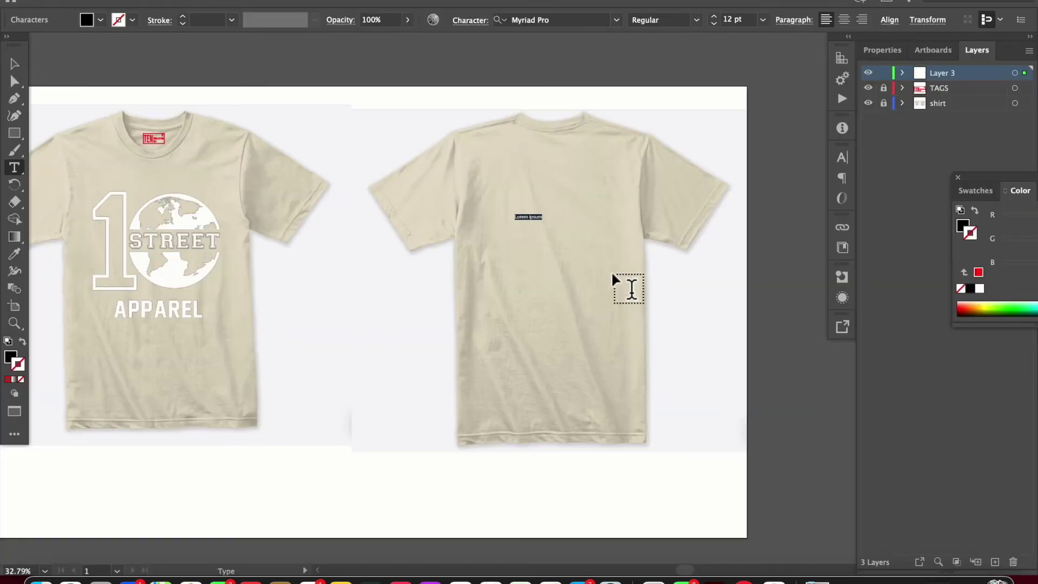
pyautogui.press('super+v')
pyautogui.press('Escape')
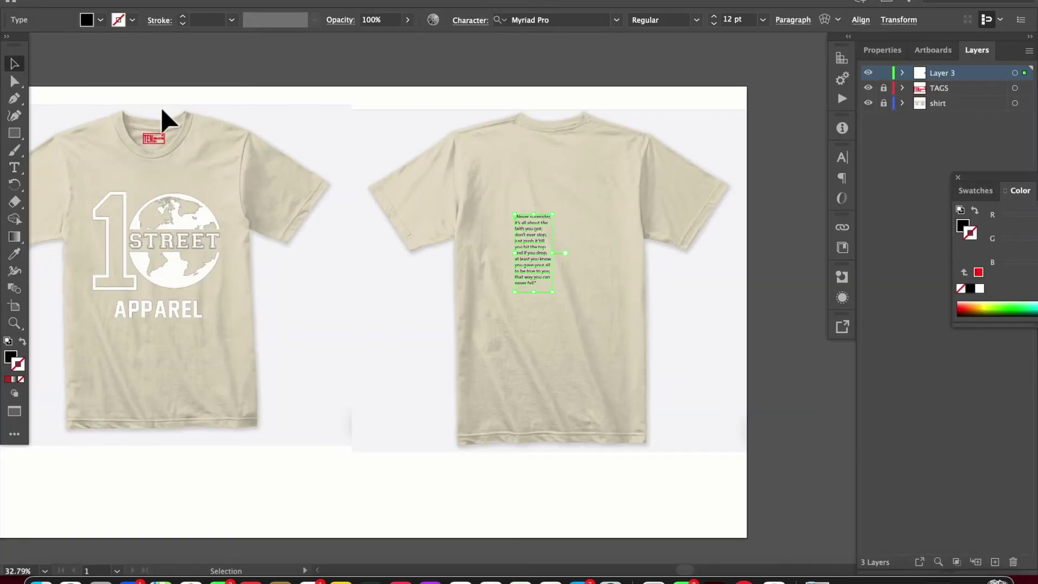
pyautogui.moveTo(551, 292); pyautogui.dragTo(691, 429)
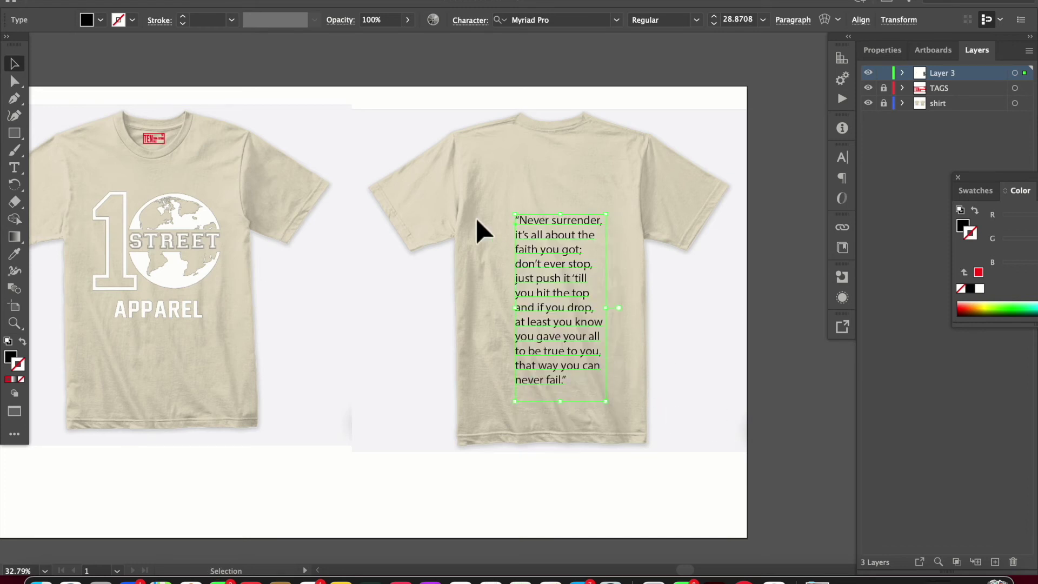
# Step: Recolour the quote text with a white fill and no stroke
pyautogui.doubleClick(20, 370)
pyautogui.click(336, 197)
pyautogui.click(669, 194)
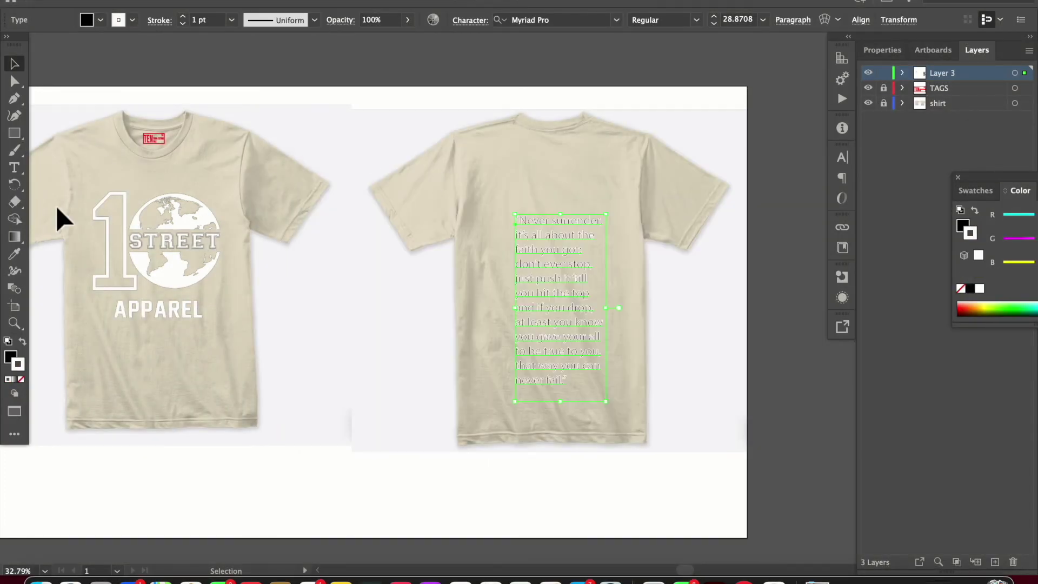
pyautogui.doubleClick(11, 361)
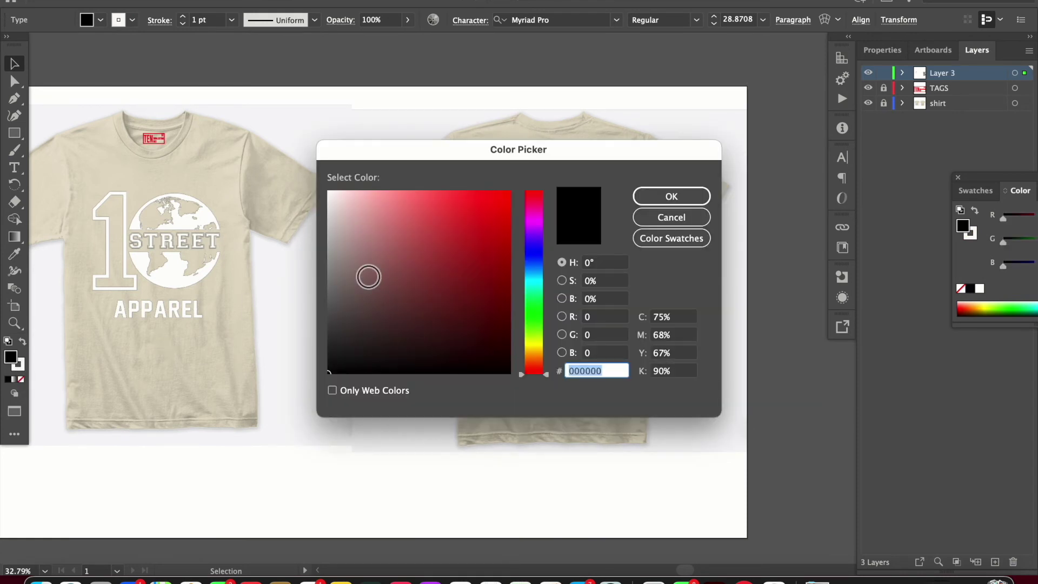
pyautogui.click(662, 223)
pyautogui.click(23, 380)
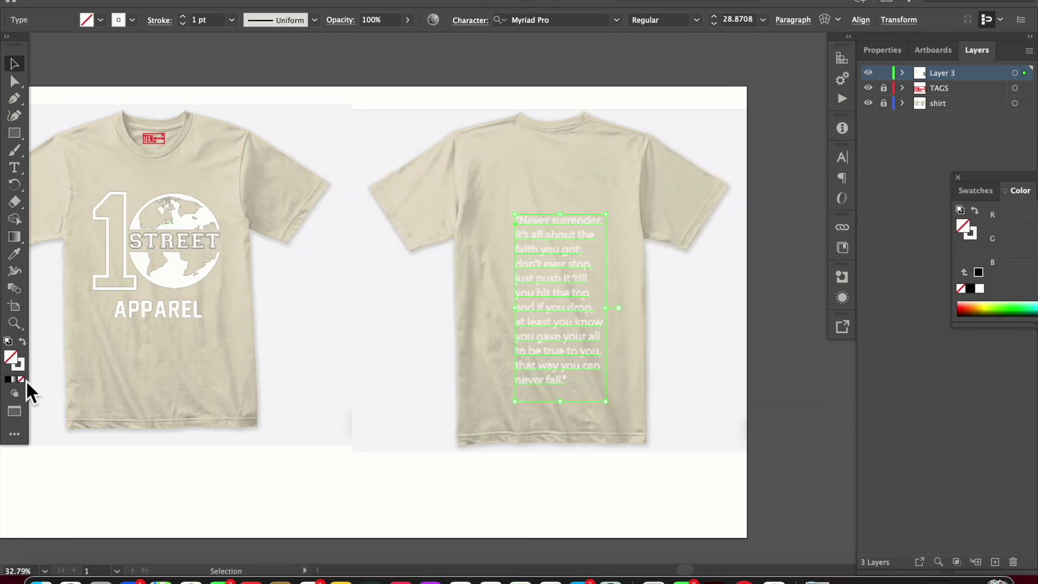
pyautogui.click(23, 342)
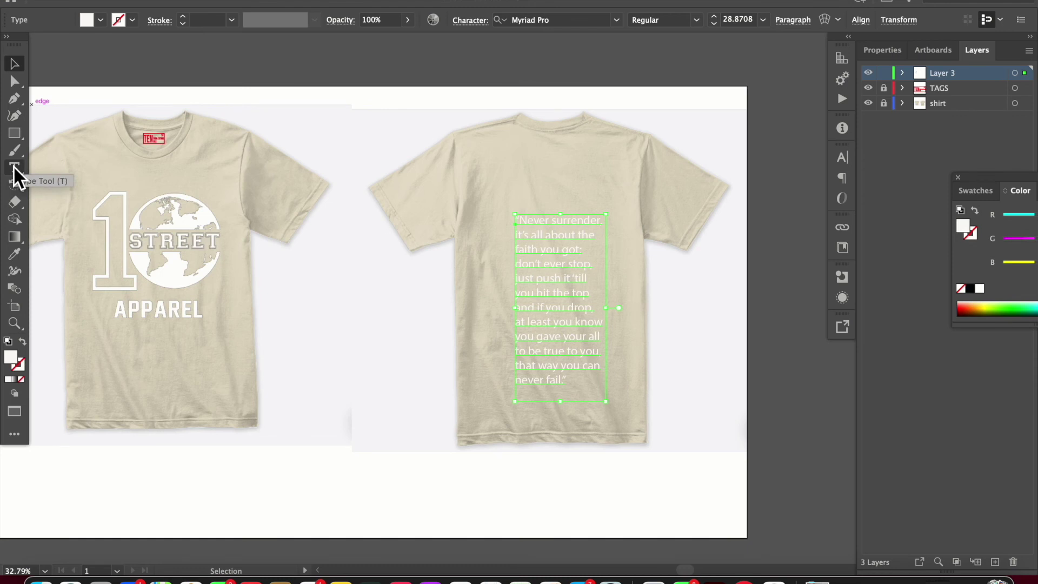
# Step: Change the quote's font to Bebas Regular
pyautogui.click(617, 20)
pyautogui.scroll(-5, 700, 196)
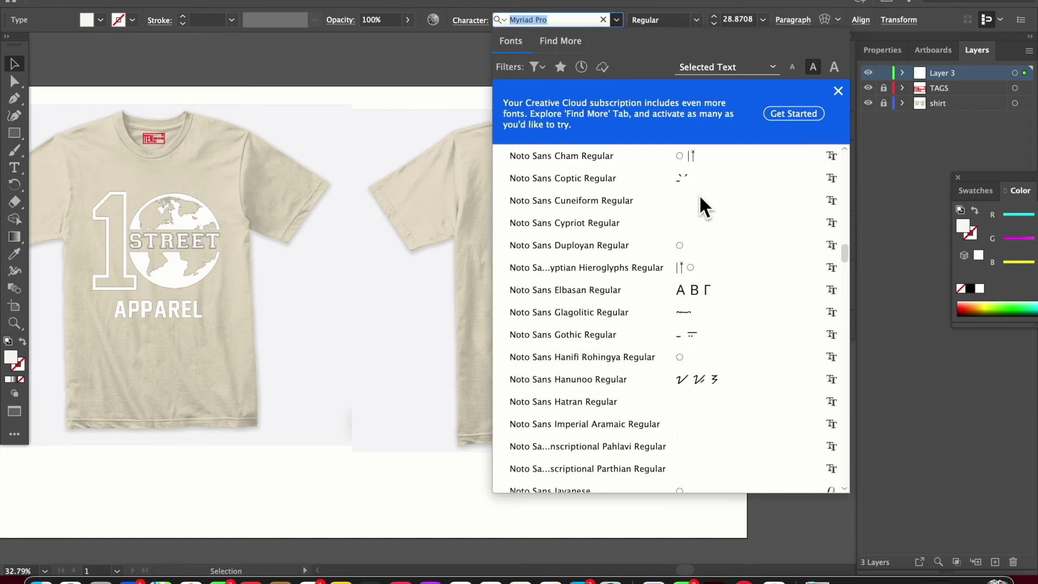
pyautogui.scroll(-5, 700, 192)
pyautogui.write('b')
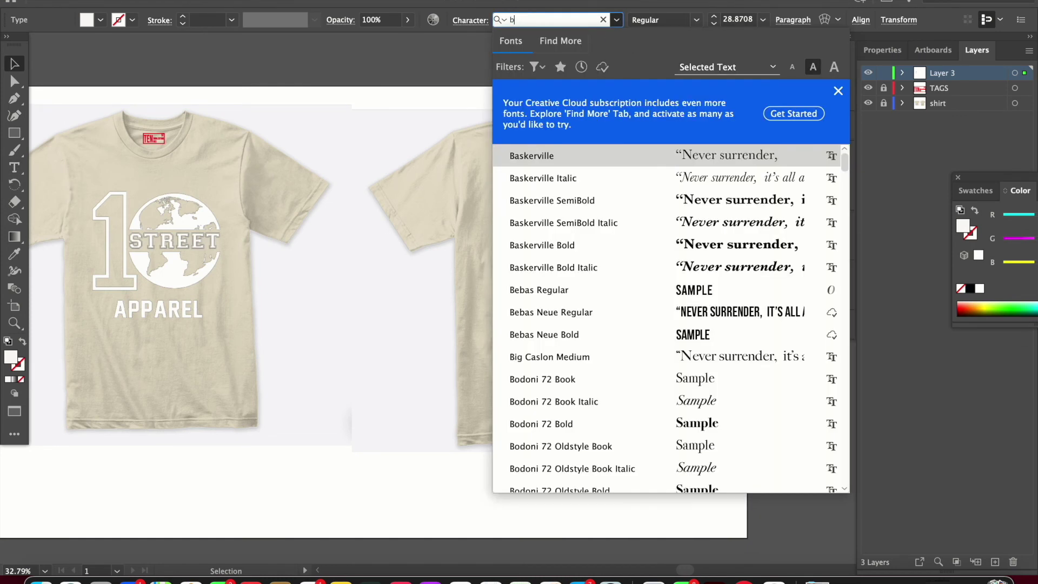
pyautogui.write('eb')
pyautogui.click(639, 161)
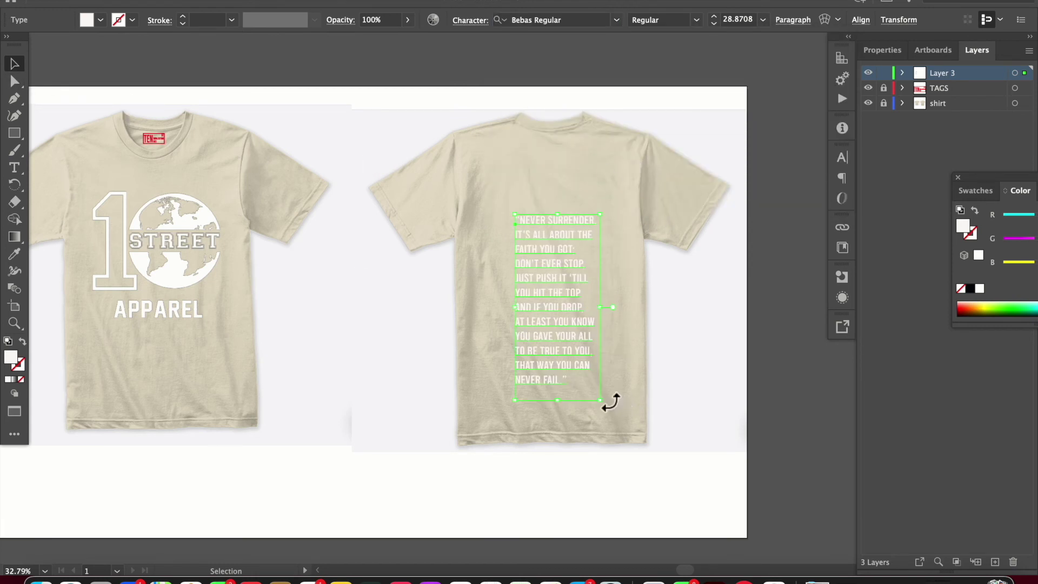
# Step: Scale the quote down and centre it on the upper half of the back shirt
pyautogui.moveTo(599, 403); pyautogui.dragTo(579, 310)
pyautogui.moveTo(593, 356); pyautogui.dragTo(591, 334)
pyautogui.press('super+shift+a')
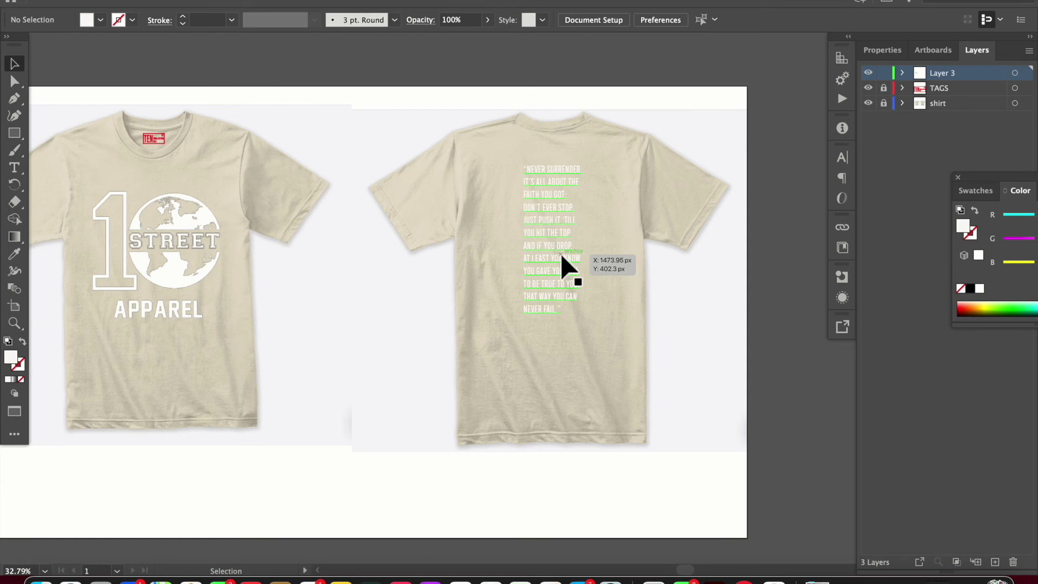
pyautogui.moveTo(561, 257); pyautogui.dragTo(564, 264)
pyautogui.click(592, 342)
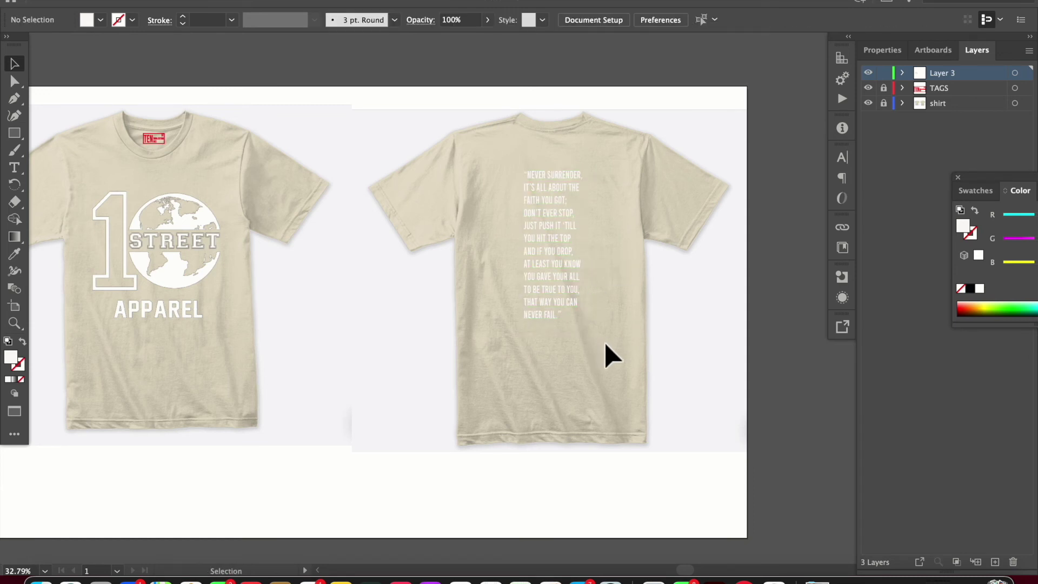
# Step: Add a separate text line reading "-TUPAC SHAKUR" just below the quote on the back shirt
pyautogui.click(15, 168)
pyautogui.click(549, 367)
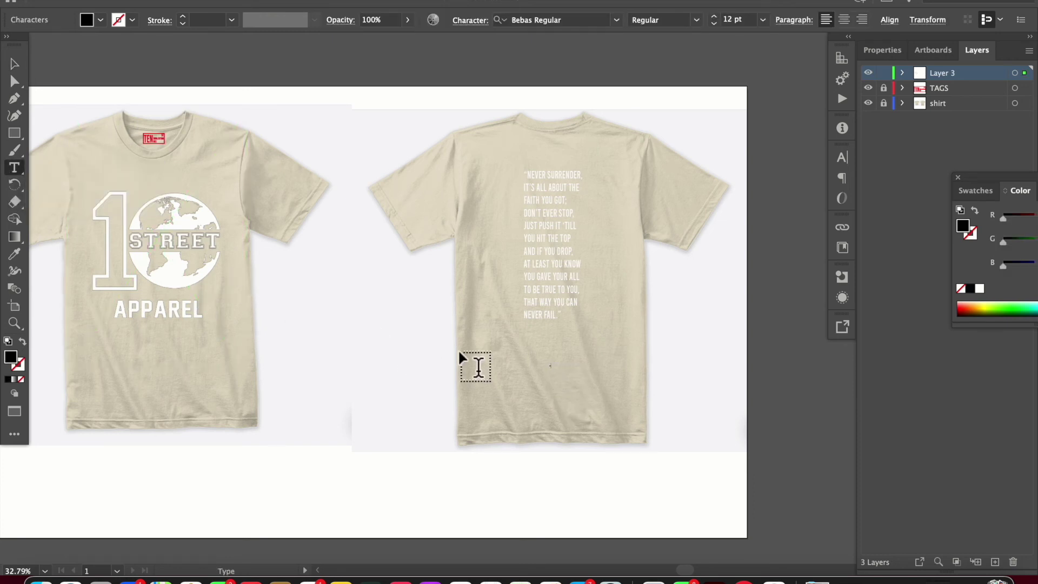
pyautogui.click(15, 323)
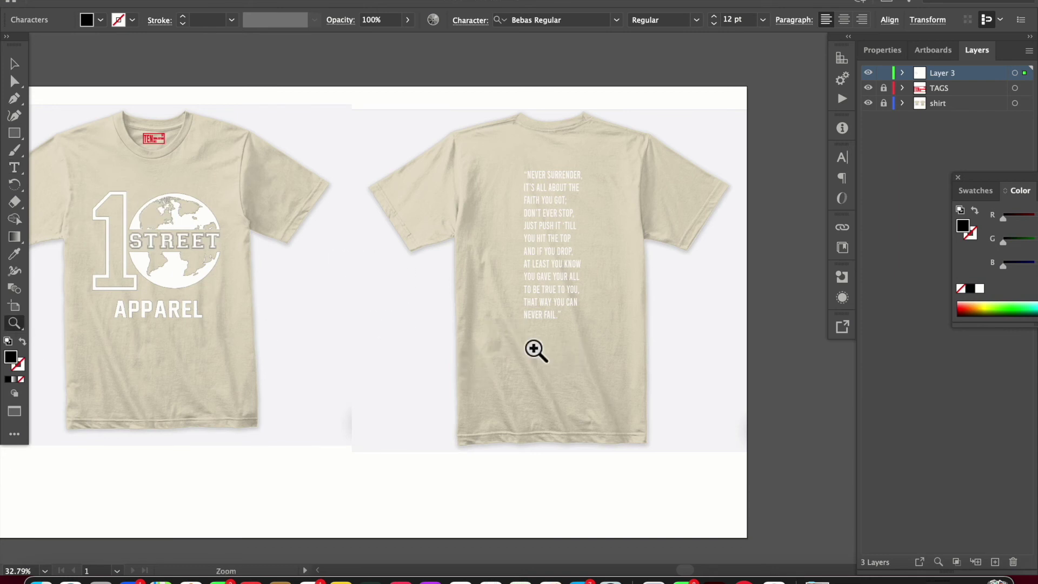
pyautogui.moveTo(533, 349); pyautogui.dragTo(827, 400)
pyautogui.hscroll(3, 635, 329)
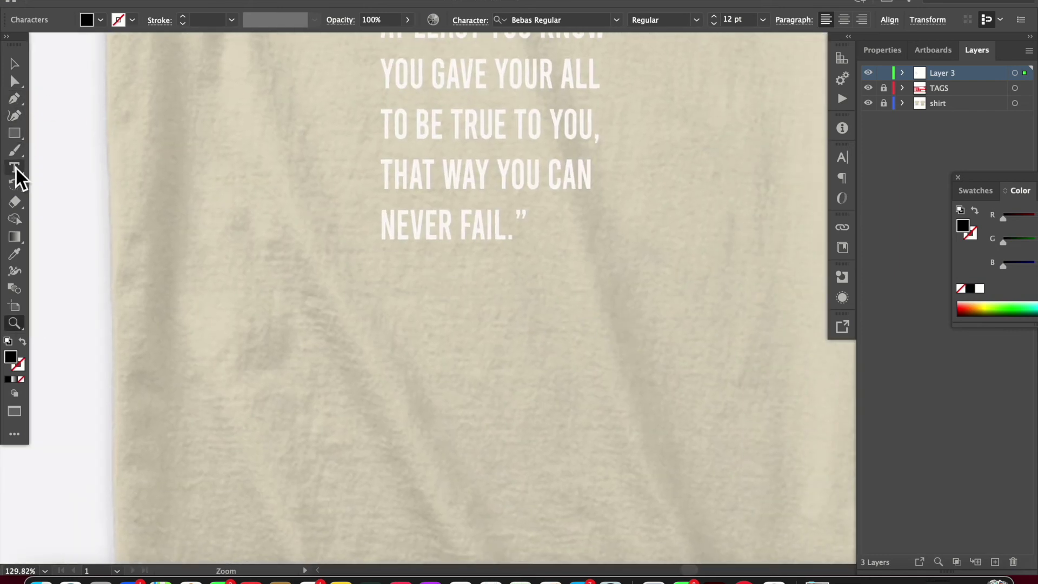
pyautogui.press('-')
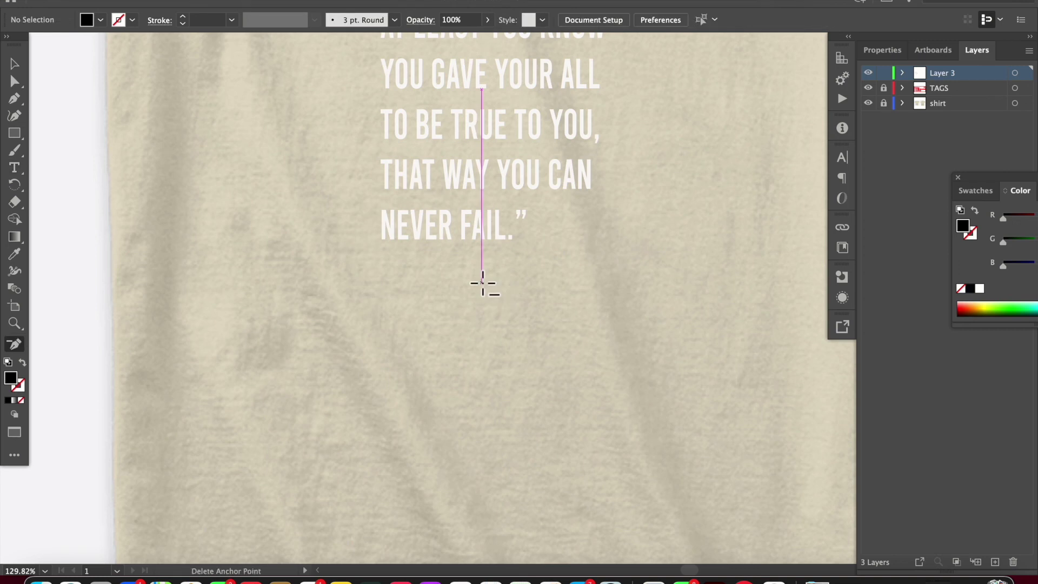
pyautogui.click(14, 167)
pyautogui.click(419, 301)
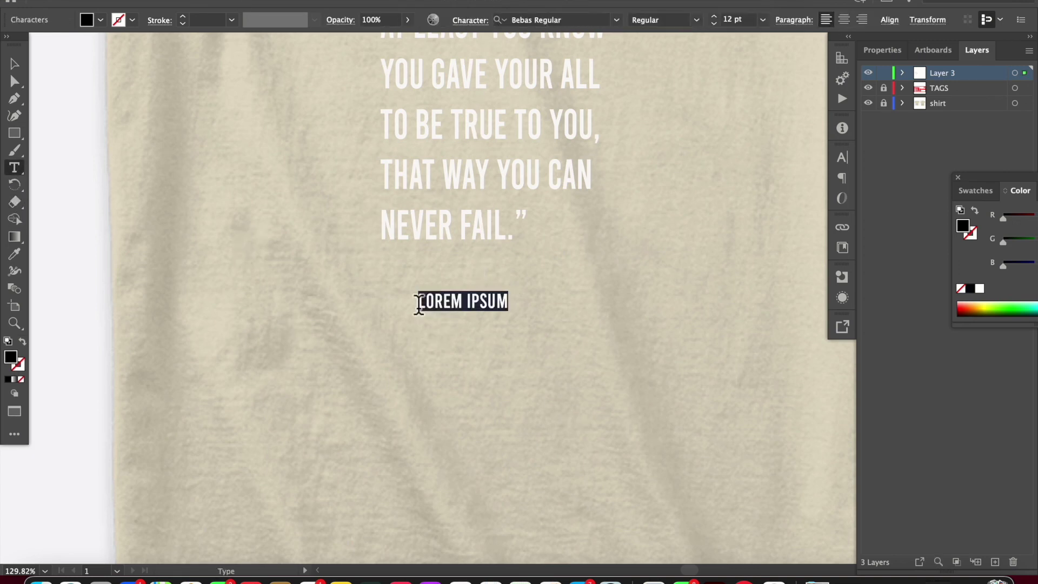
pyautogui.press('BackSpace')
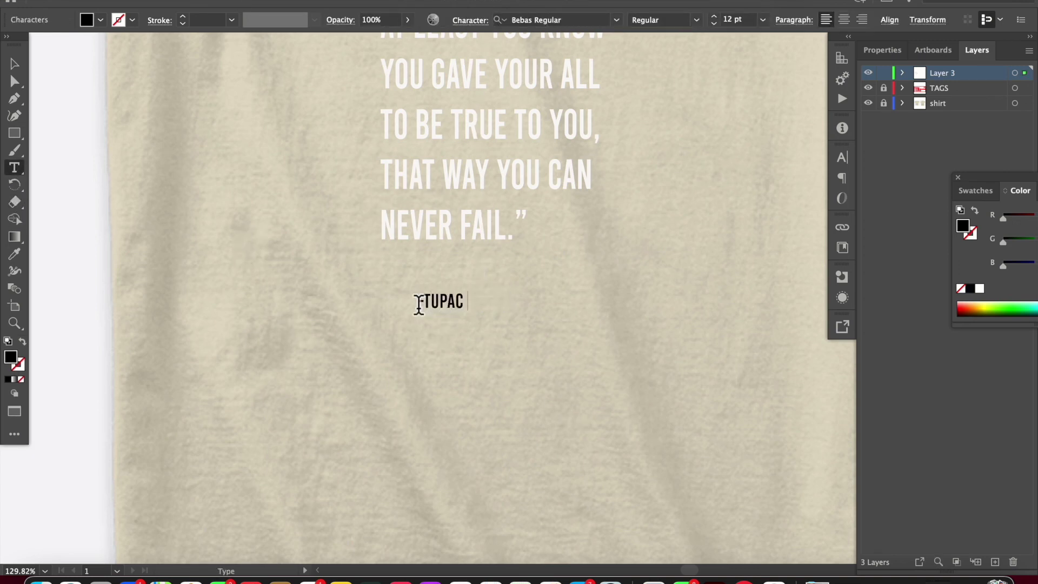
pyautogui.write('-TUPAC SHAKUR')
pyautogui.click(12, 65)
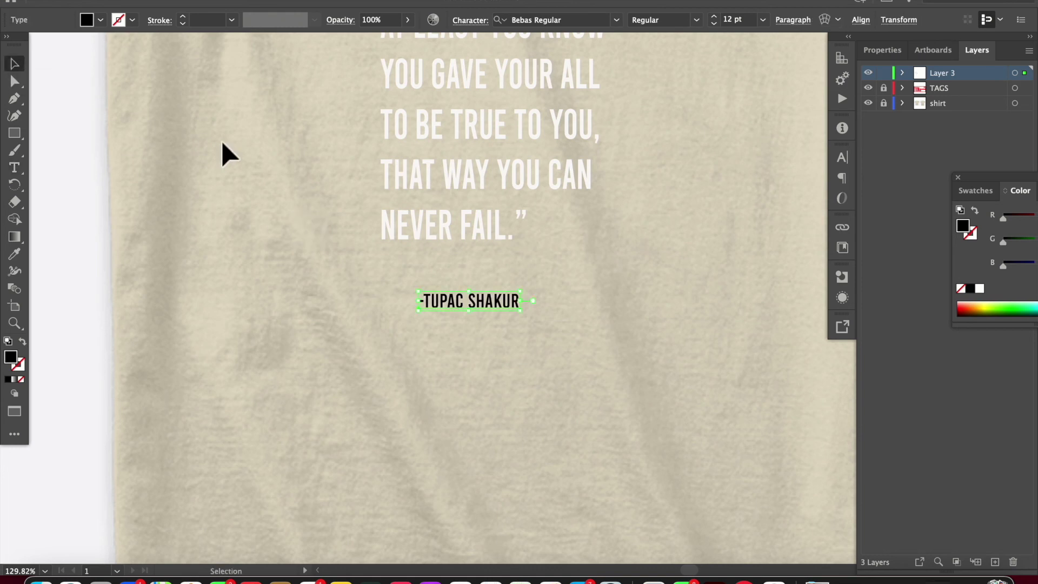
# Step: Fill the "-TUPAC SHAKUR" line with white
pyautogui.doubleClick(17, 354)
pyautogui.moveTo(328, 211); pyautogui.dragTo(329, 194)
pyautogui.click(671, 195)
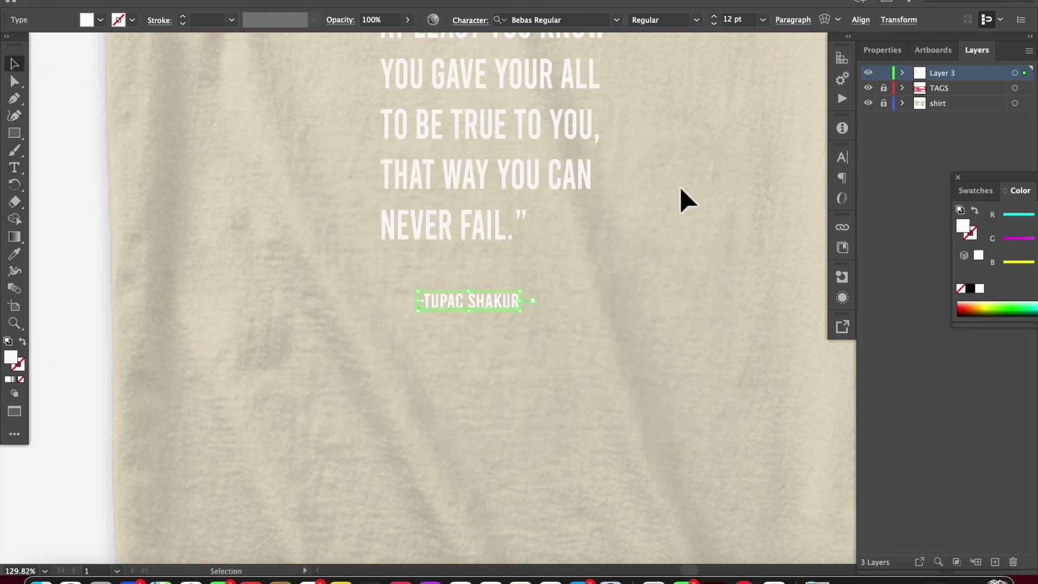
# Step: Recolour the "-TUPAC SHAKUR" line with the red swatch R=237 G=28 B=36
pyautogui.doubleClick(12, 361)
pyautogui.click(506, 249)
pyautogui.click(671, 238)
pyautogui.click(407, 232)
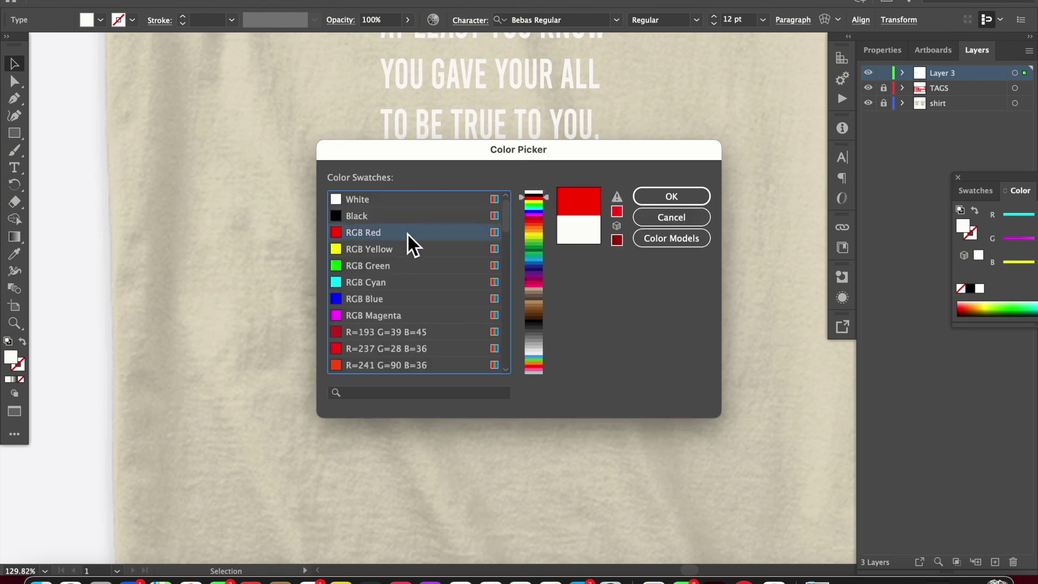
pyautogui.click(411, 332)
pyautogui.click(429, 348)
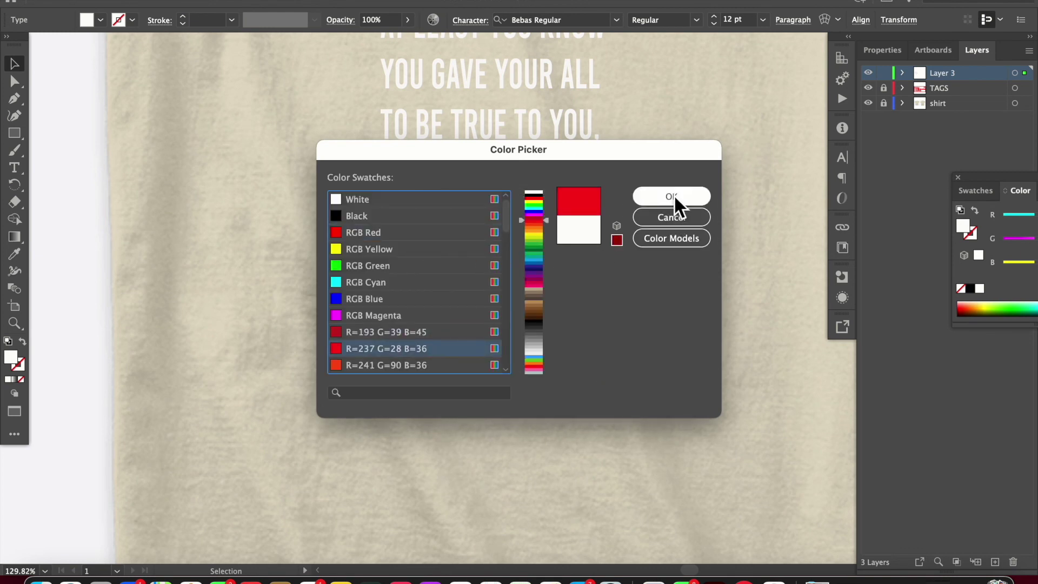
pyautogui.click(671, 193)
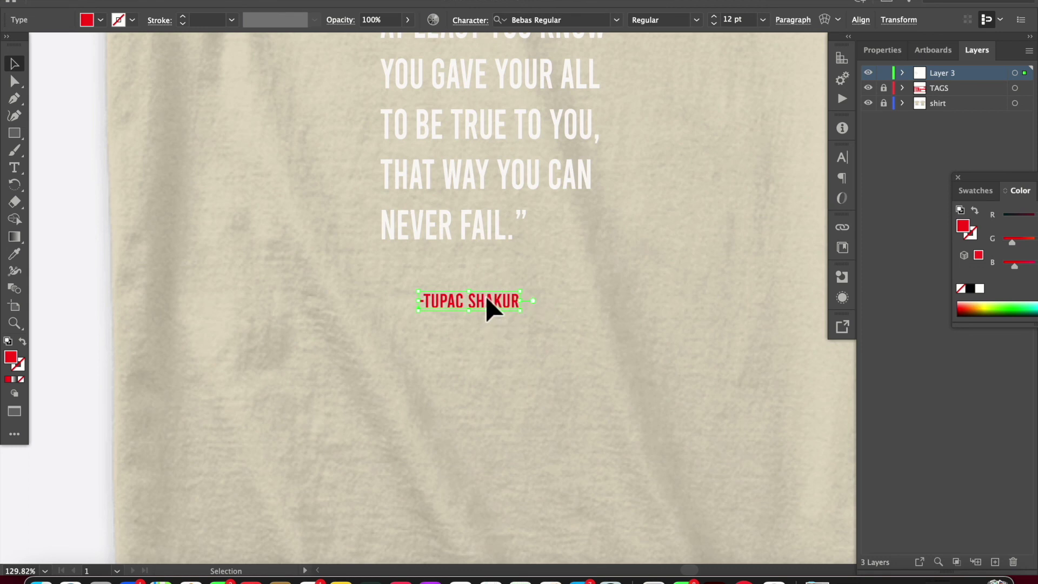
# Step: Enlarge the red attribution line to about 18 pt and place it directly under the quote's last line, aligned towards its right edge
pyautogui.moveTo(491, 303); pyautogui.dragTo(607, 305)
pyautogui.moveTo(553, 283); pyautogui.dragTo(549, 264)
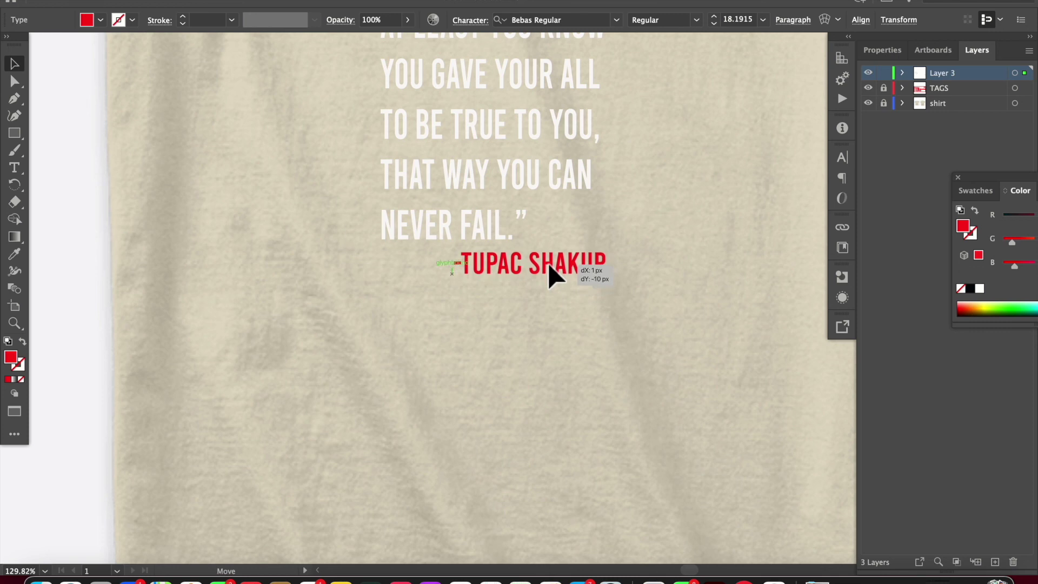
pyautogui.click(569, 309)
# Step: Examine the front logo, neck label and back quote up close and across the whole mockup
pyautogui.scroll(-8, 569, 310)
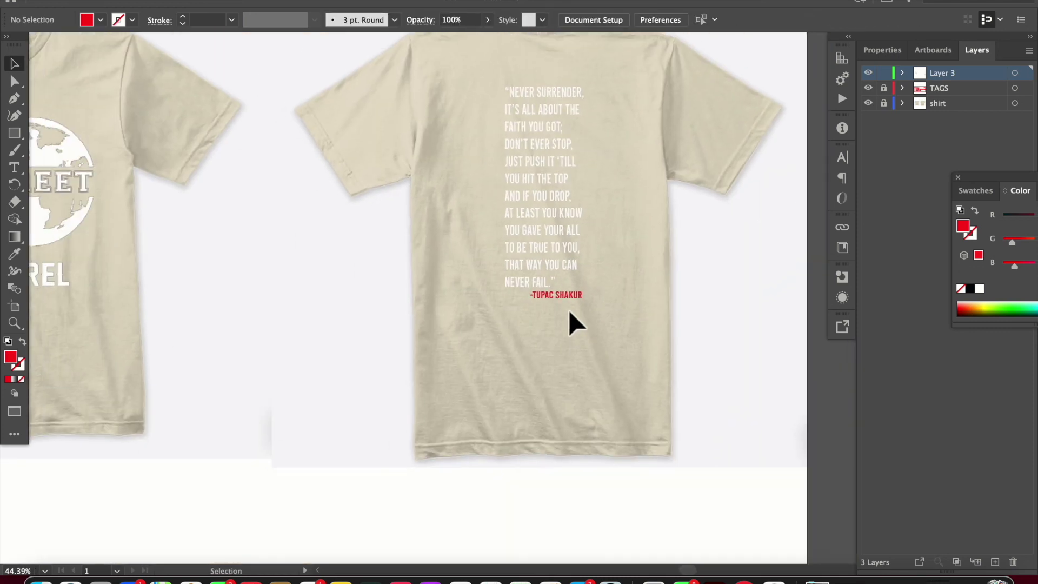
pyautogui.hscroll(-6, 377, 338)
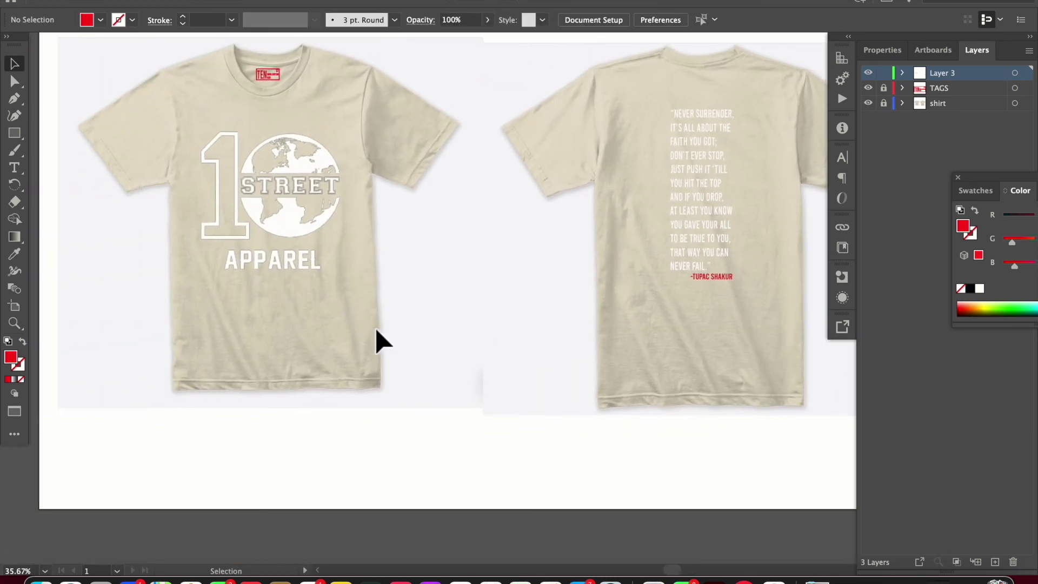
pyautogui.scroll(2, 352, 300)
pyautogui.hscroll(-2, 352, 300)
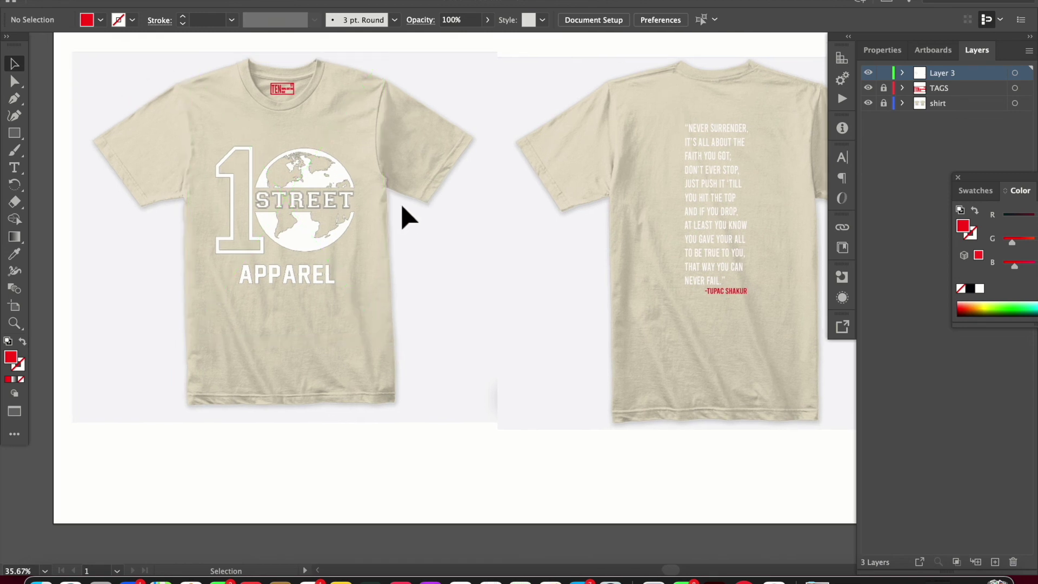
pyautogui.scroll(5, 308, 163)
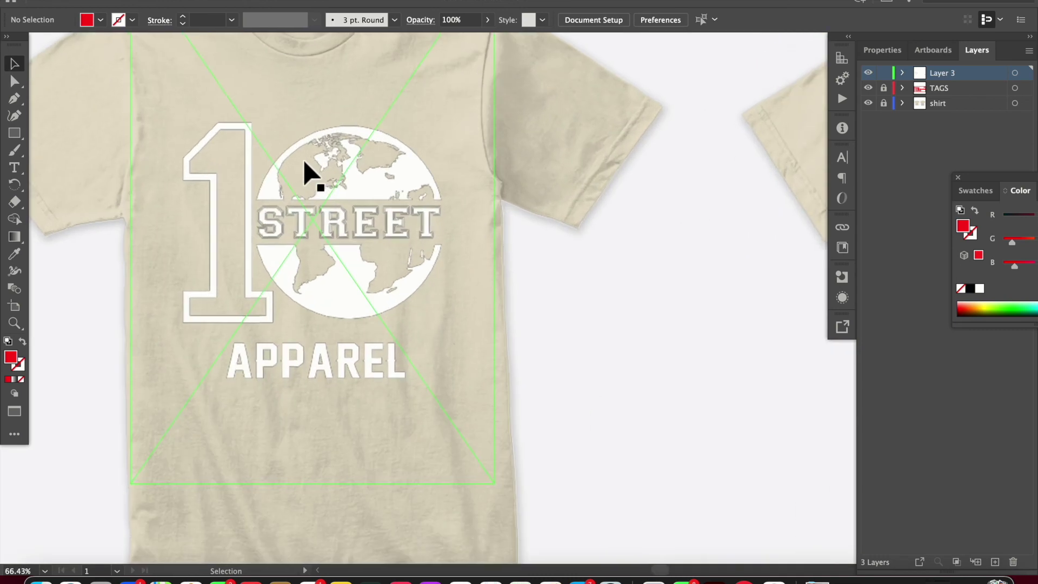
pyautogui.scroll(-5, 303, 161)
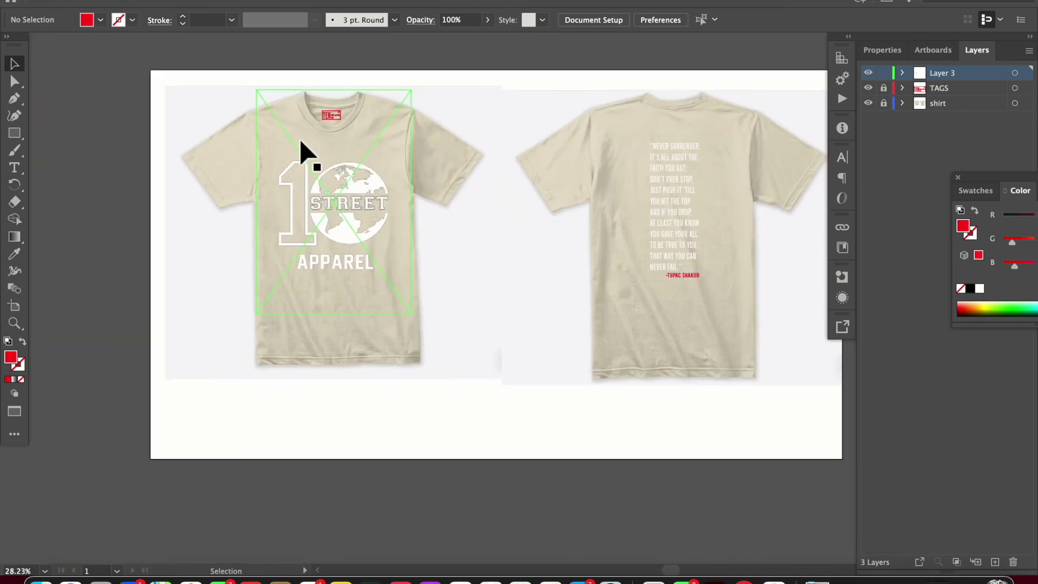
pyautogui.hscroll(3, 300, 141)
pyautogui.scroll(-1, 301, 144)
# Step: Select the white quote text on the back shirt
pyautogui.click(567, 198)
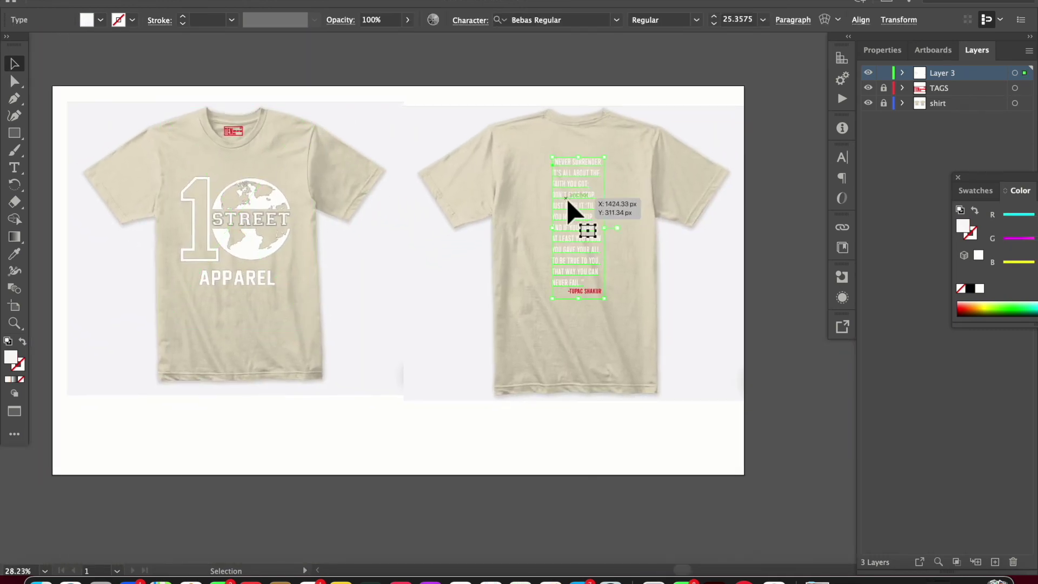